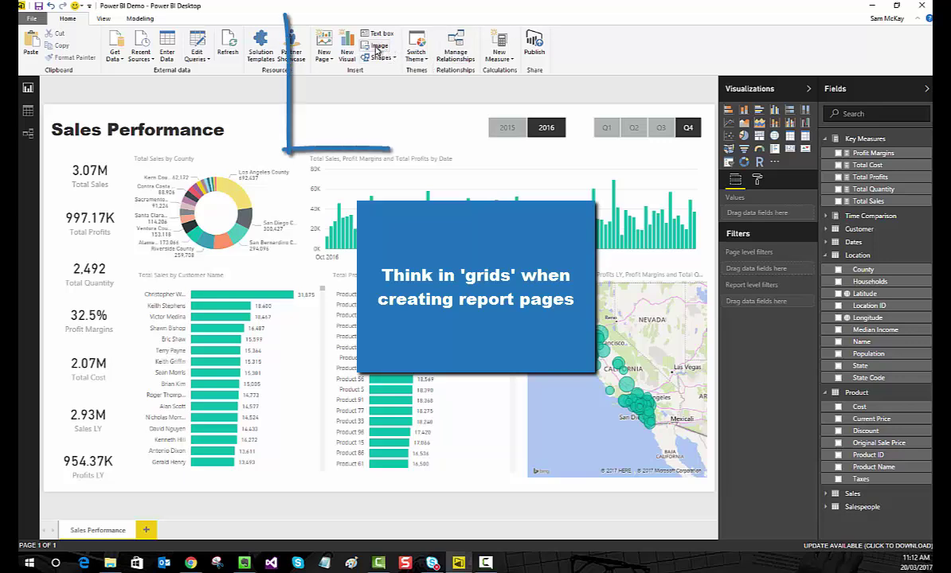
# Insert a rectangle beside the title and set its outline weight to 0 pt
pyautogui.click(382, 60)
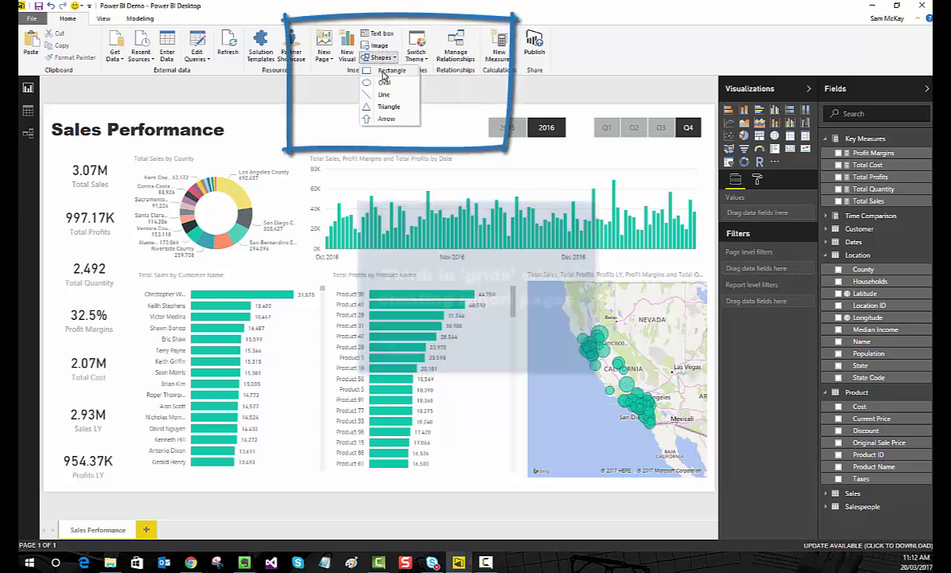
pyautogui.click(383, 76)
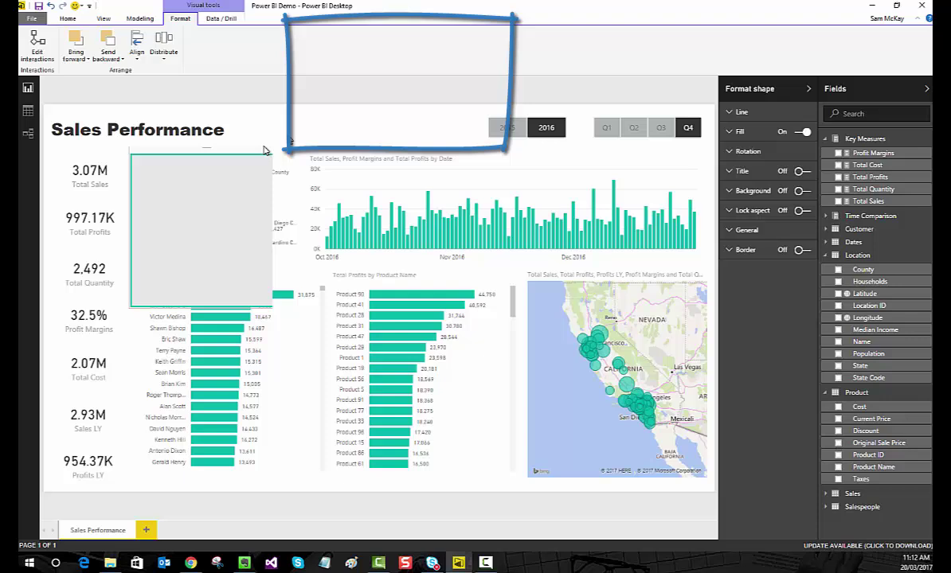
pyautogui.moveTo(221, 172); pyautogui.dragTo(361, 121)
pyautogui.click(724, 113)
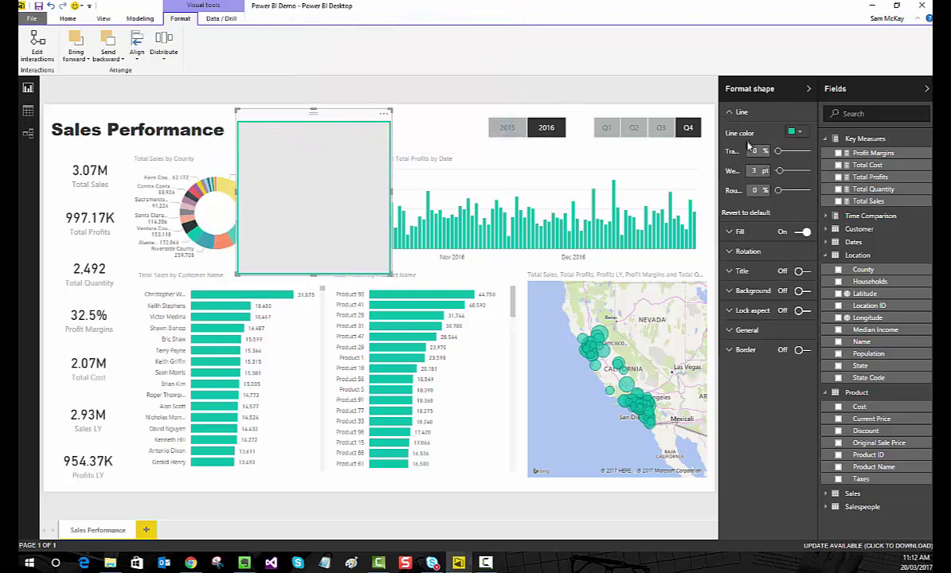
pyautogui.write('0')
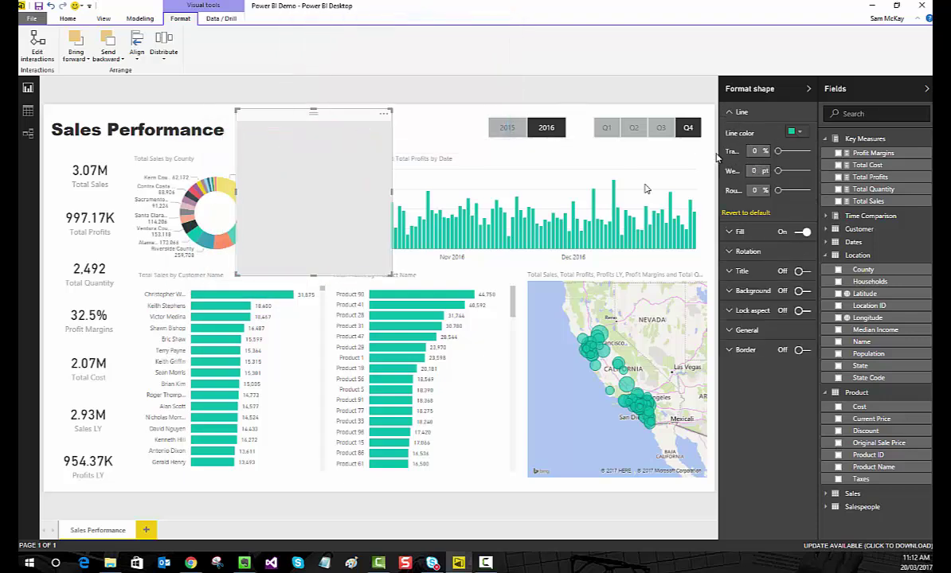
pyautogui.moveTo(313, 112); pyautogui.dragTo(298, 129)
# Send the rectangle to the back behind the donut chart and fill it light blue
pyautogui.click(108, 55)
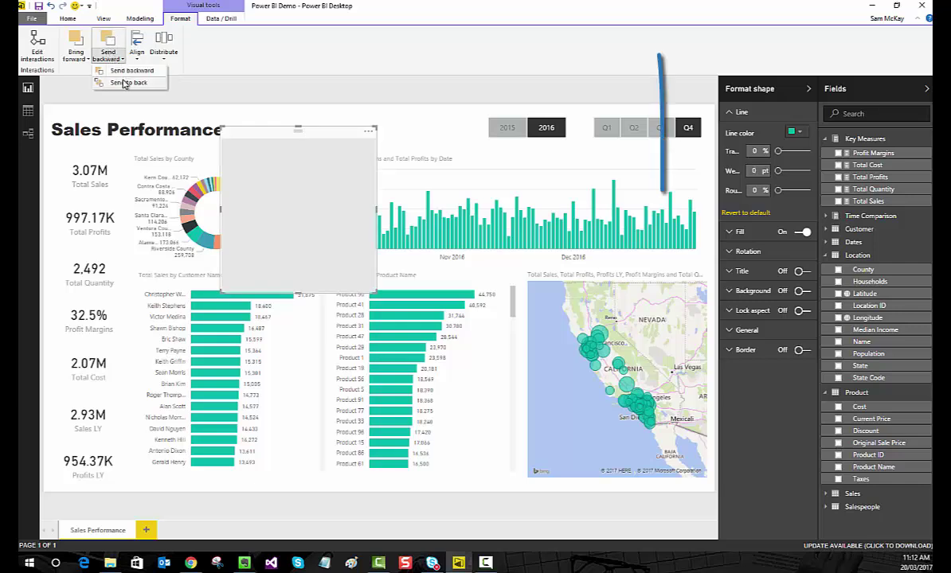
pyautogui.click(124, 83)
pyautogui.click(108, 54)
pyautogui.click(110, 54)
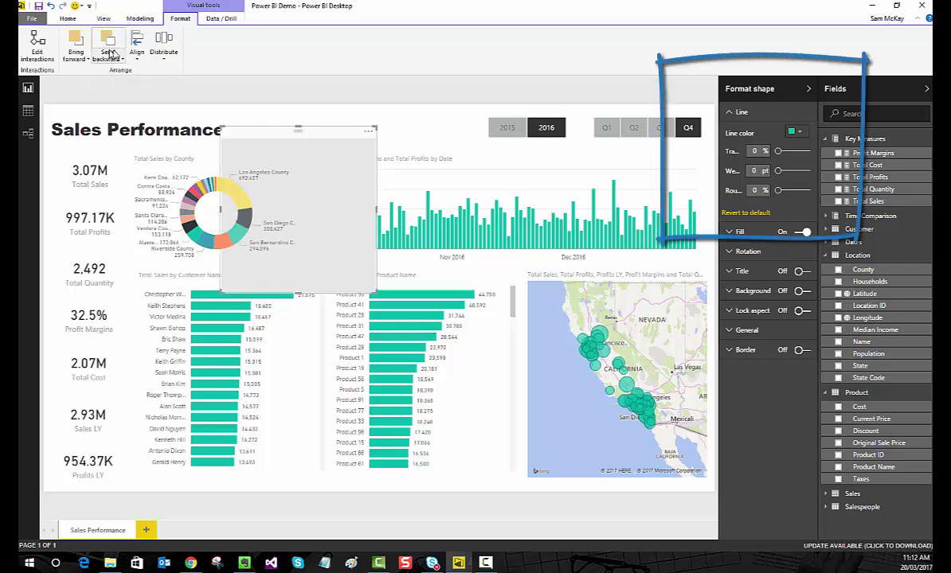
pyautogui.moveTo(319, 129); pyautogui.dragTo(353, 119)
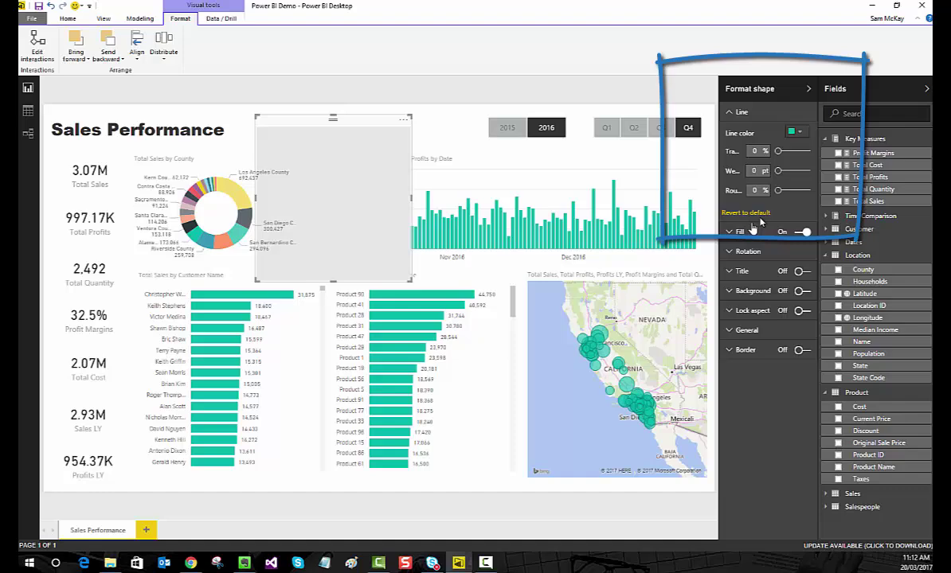
pyautogui.click(740, 232)
pyautogui.click(795, 253)
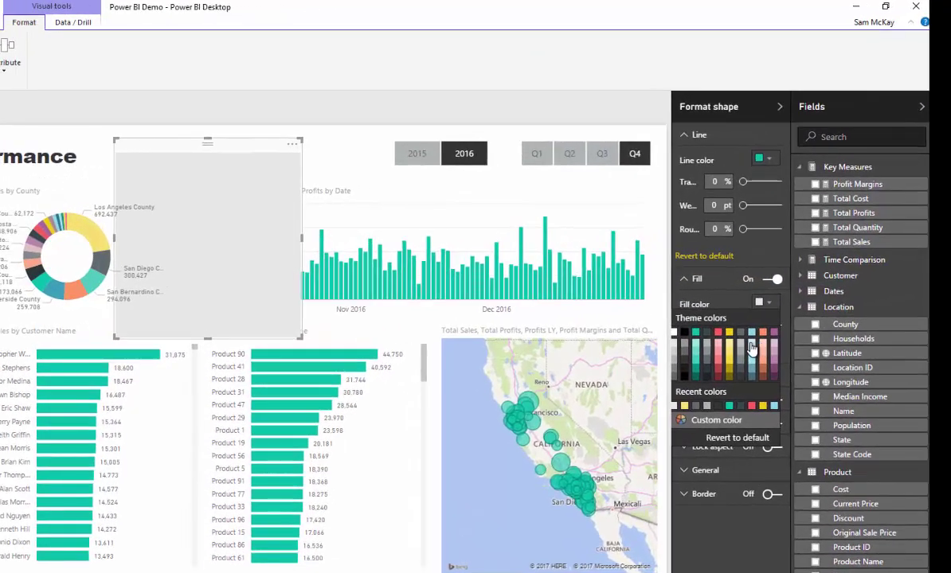
pyautogui.click(745, 284)
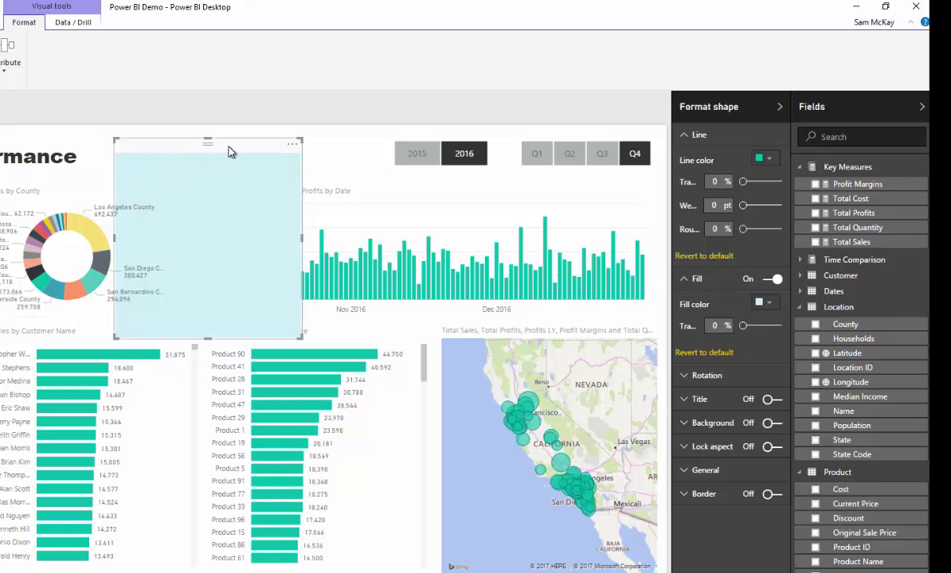
# Move the light blue rectangle to the left edge and stretch it into a tall strip behind the KPI cards
pyautogui.moveTo(228, 151); pyautogui.dragTo(1, 185)
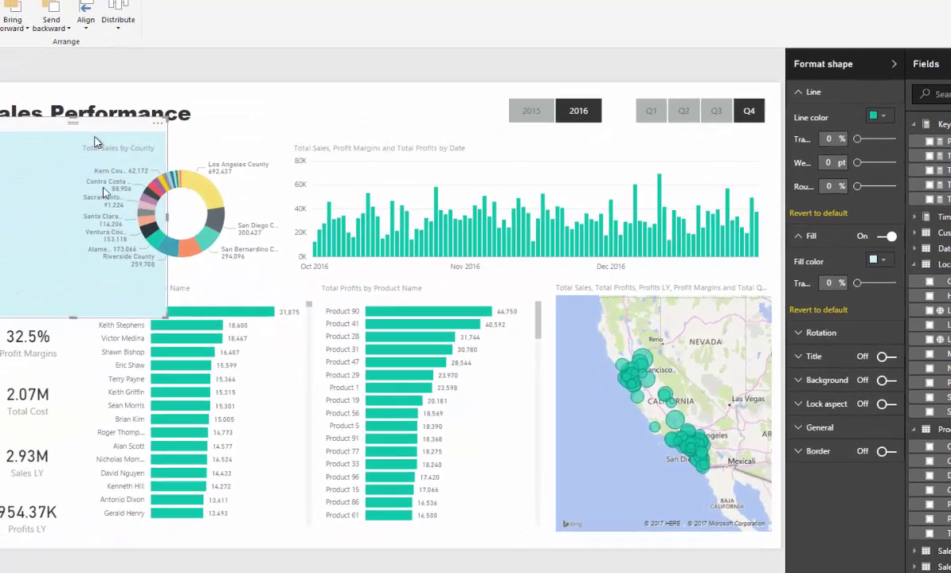
pyautogui.moveTo(166, 316); pyautogui.dragTo(67, 548)
pyautogui.moveTo(126, 526); pyautogui.dragTo(128, 518)
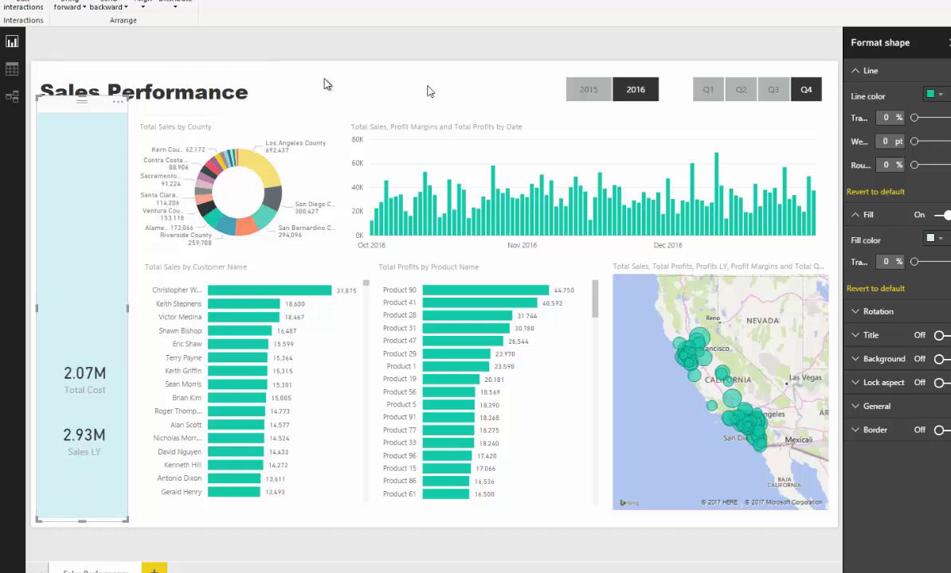
pyautogui.click(435, 92)
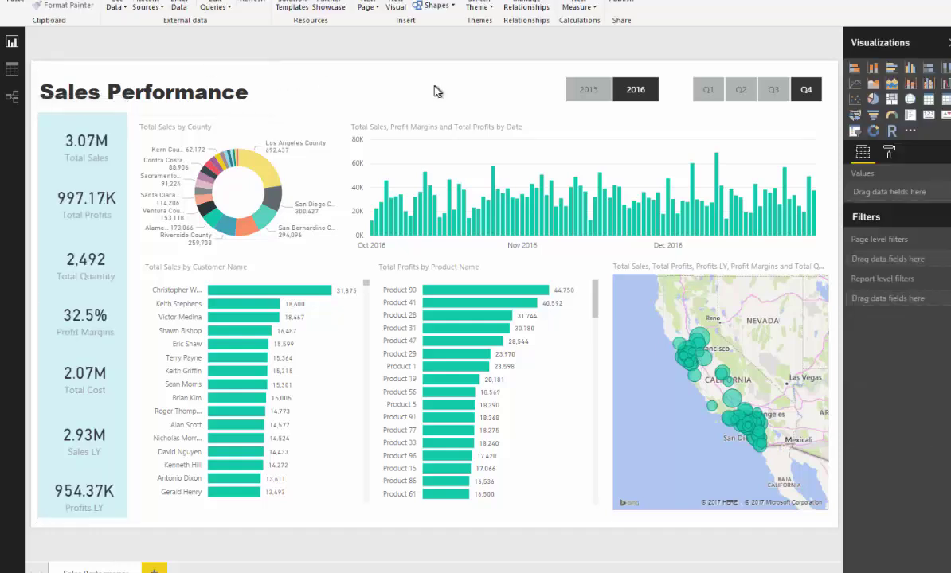
pyautogui.click(45, 135)
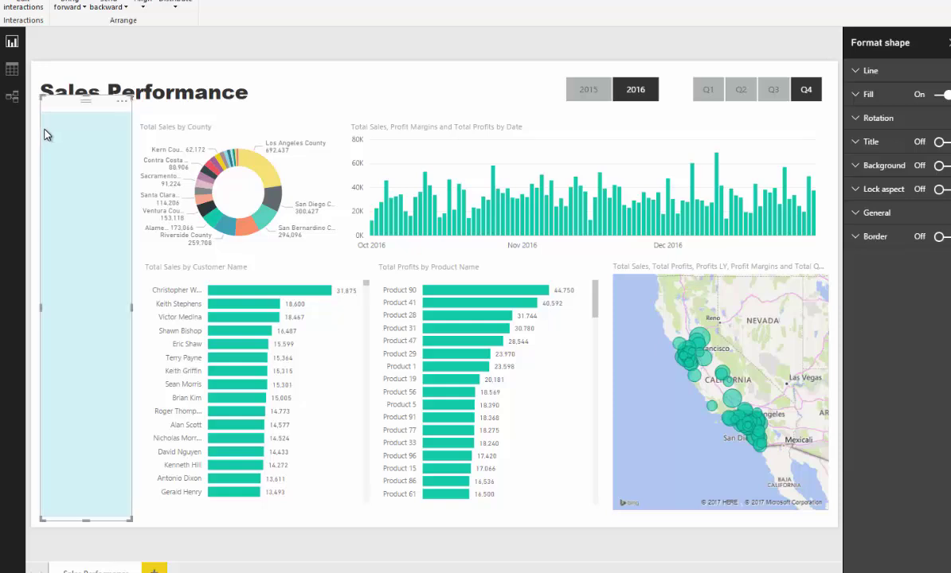
pyautogui.click(392, 94)
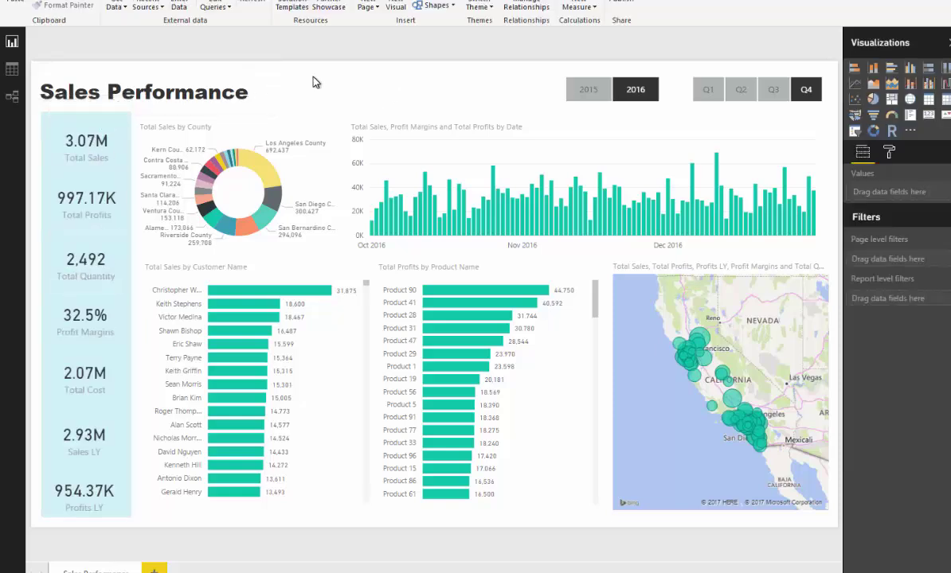
pyautogui.click(45, 135)
# Place a light blue zone over the donut chart area and shrink the donut slightly inside it
pyautogui.moveTo(45, 136); pyautogui.dragTo(167, 139)
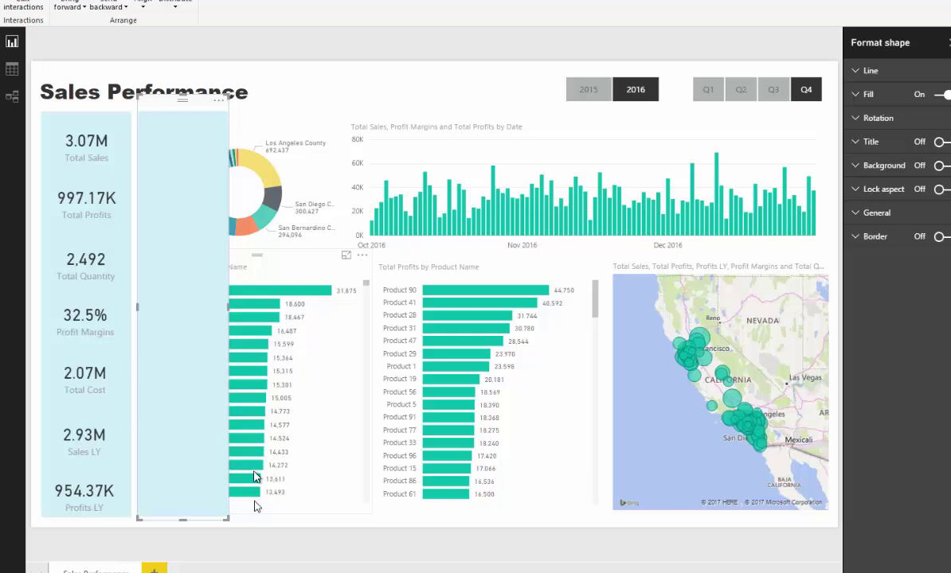
pyautogui.moveTo(228, 518); pyautogui.dragTo(342, 262)
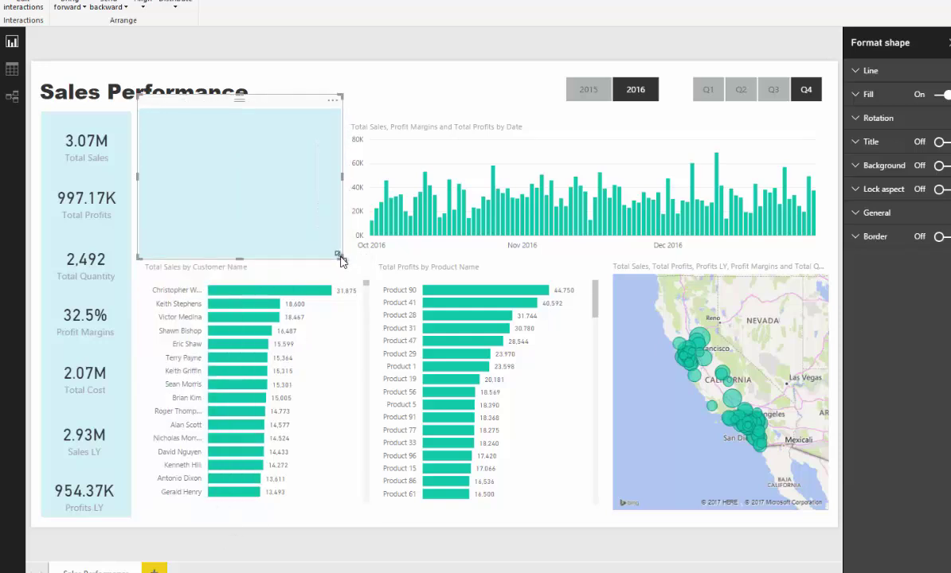
pyautogui.click(416, 89)
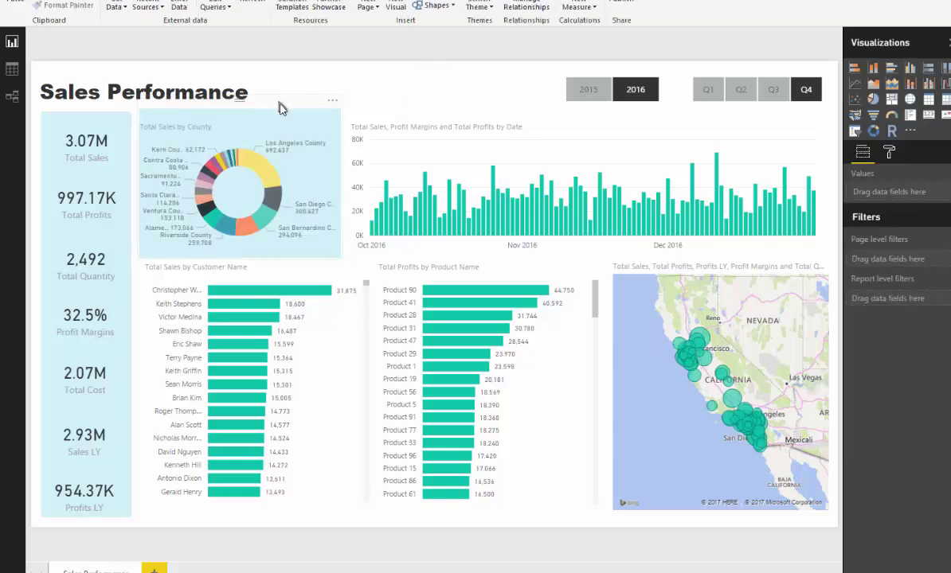
pyautogui.click(155, 120)
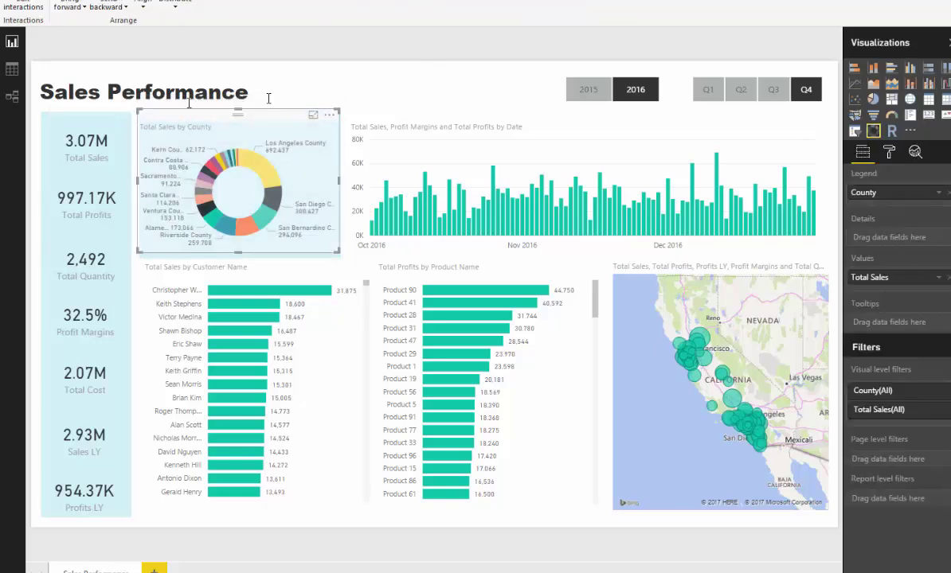
pyautogui.moveTo(137, 110); pyautogui.dragTo(143, 113)
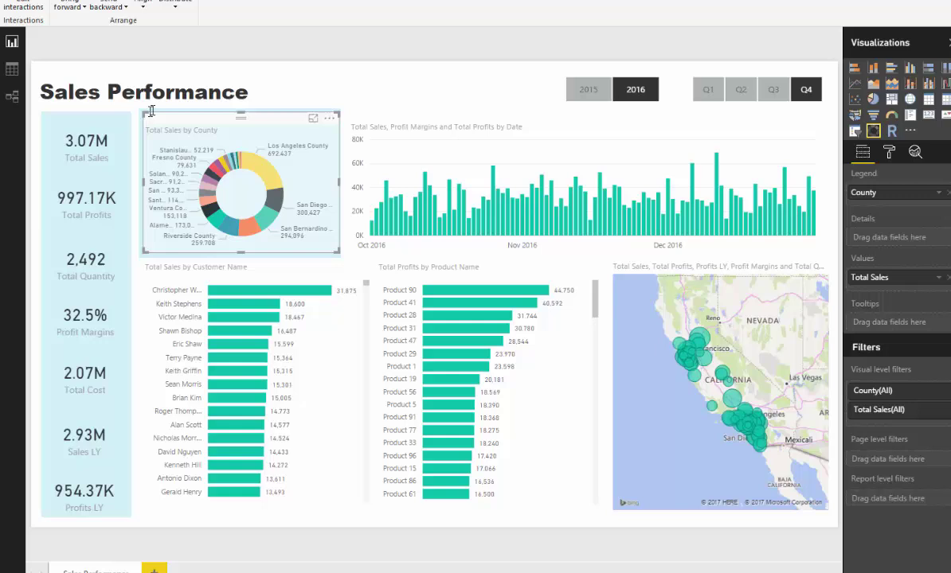
pyautogui.click(157, 108)
# Move a light blue zone right and stretch it behind the sales-by-date chart
pyautogui.click(267, 95)
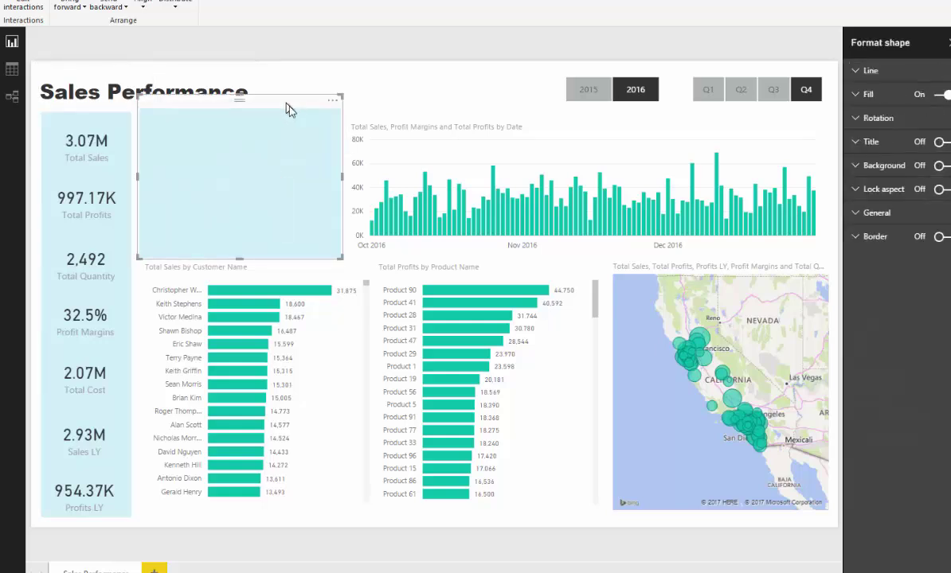
pyautogui.moveTo(270, 99); pyautogui.dragTo(500, 118)
pyautogui.moveTo(550, 173); pyautogui.dragTo(823, 176)
pyautogui.click(348, 149)
pyautogui.click(367, 118)
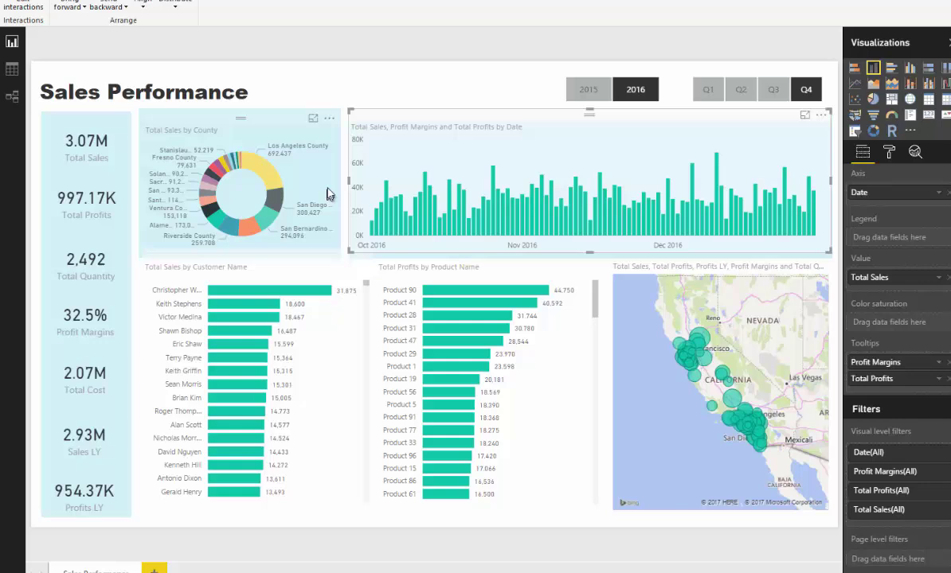
# Move another light blue zone below the donut and size it behind the bottom bar charts
pyautogui.click(324, 114)
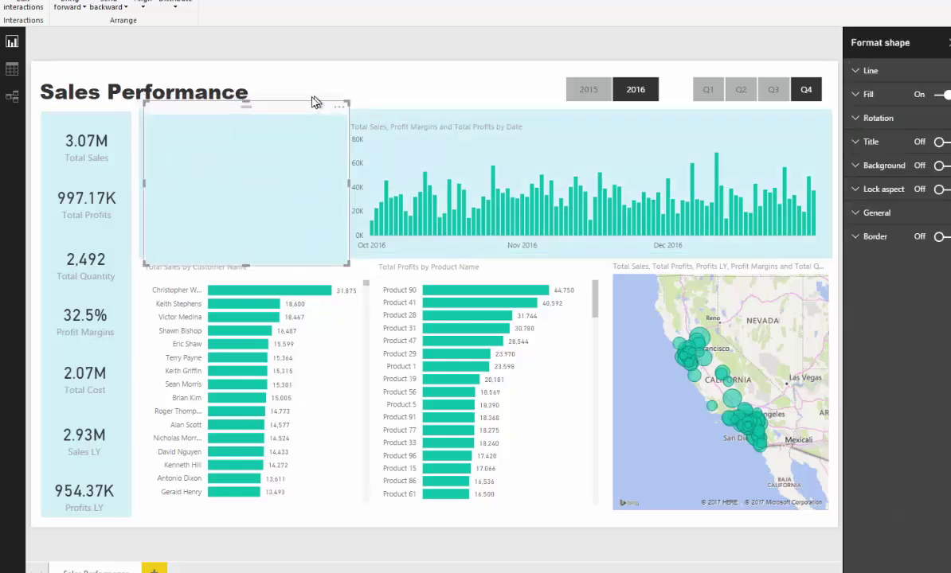
pyautogui.moveTo(314, 99); pyautogui.dragTo(303, 261)
pyautogui.moveTo(343, 418); pyautogui.dragTo(598, 520)
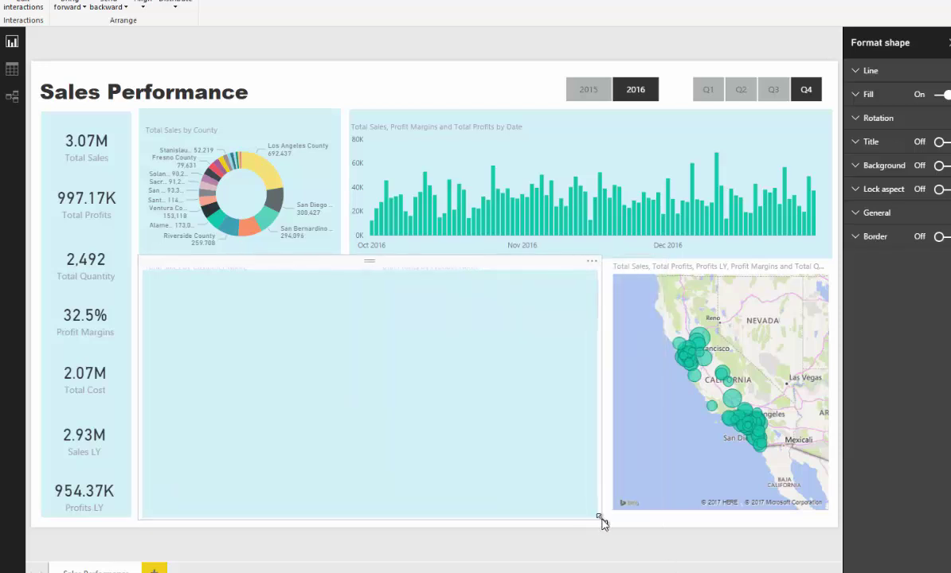
pyautogui.moveTo(484, 406); pyautogui.dragTo(706, 413)
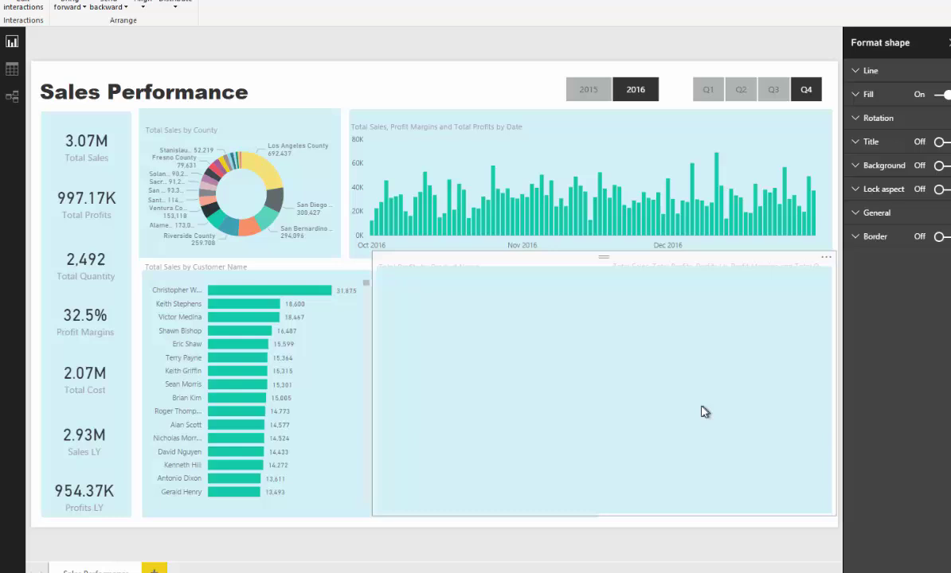
pyautogui.moveTo(373, 383); pyautogui.dragTo(607, 383)
# Shift the sales-by-date chart's left edge and shrink the map and Product Name chart inward
pyautogui.press('Delete')
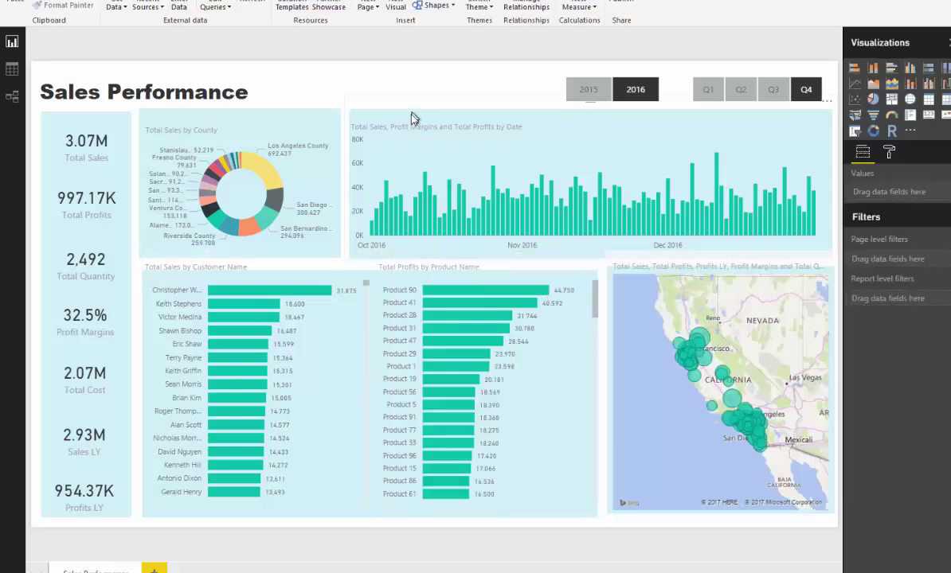
pyautogui.click(381, 112)
pyautogui.moveTo(350, 112)
pyautogui.mouseDown()
pyautogui.moveTo(369, 120)
pyautogui.moveTo(355, 119)
pyautogui.mouseUp()
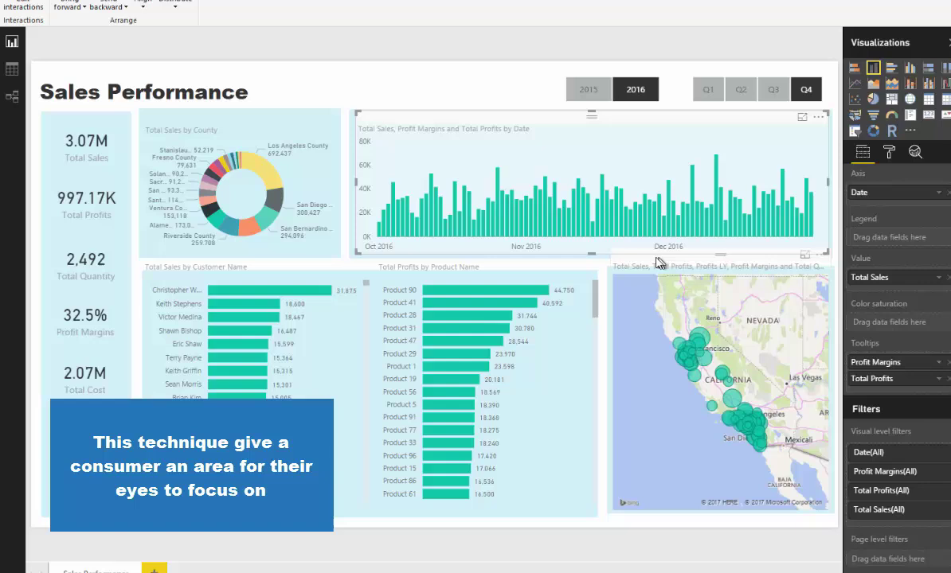
pyautogui.click(615, 253)
pyautogui.moveTo(615, 262); pyautogui.dragTo(620, 280)
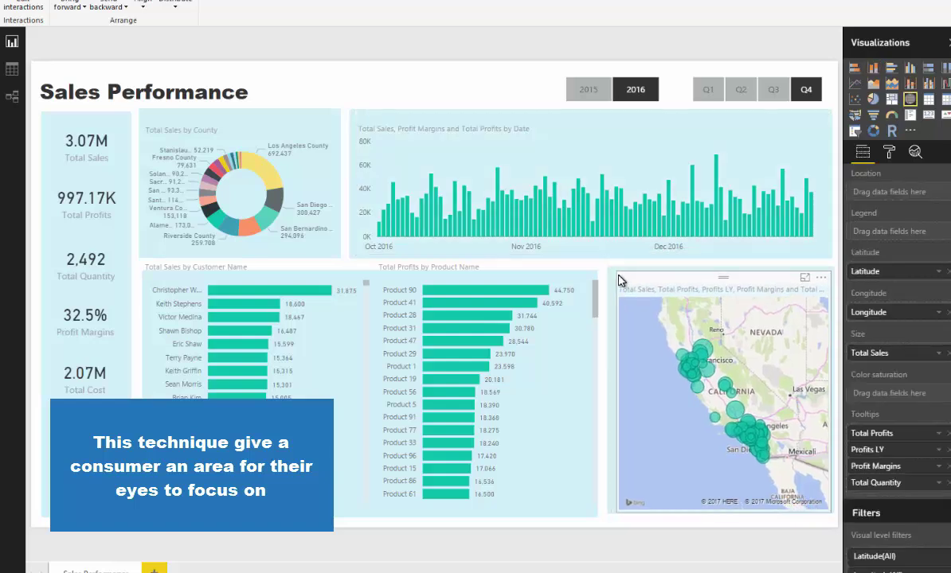
pyautogui.click(573, 271)
pyautogui.moveTo(598, 264); pyautogui.dragTo(588, 280)
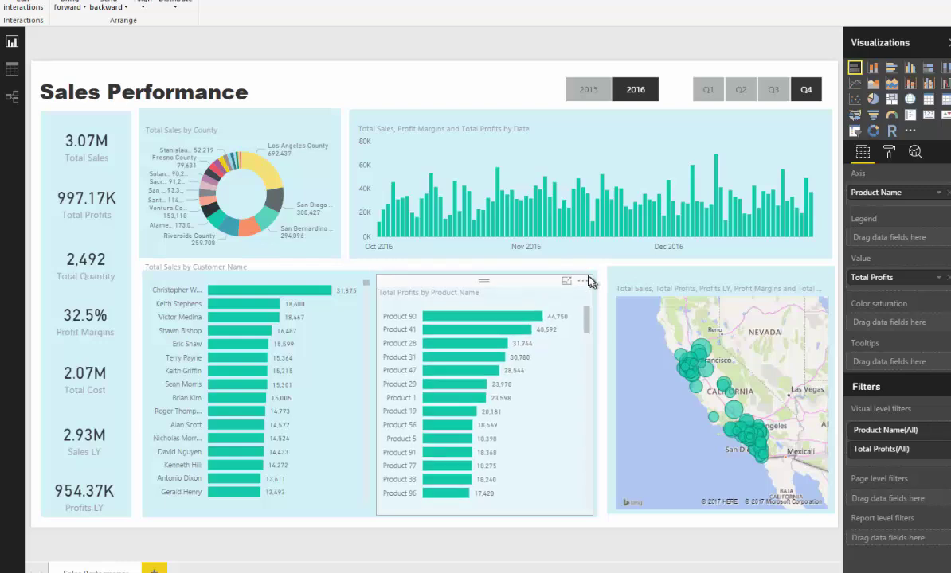
# Raise the bar-chart zone's top edge and shorten the Customer Name chart to fit inside it
pyautogui.click(597, 266)
pyautogui.moveTo(603, 256); pyautogui.dragTo(603, 252)
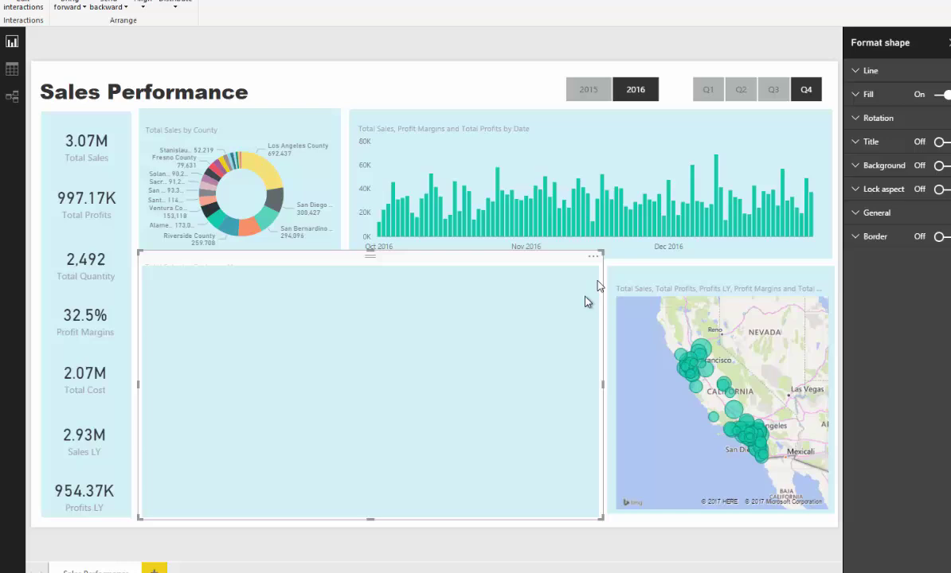
pyautogui.click(476, 90)
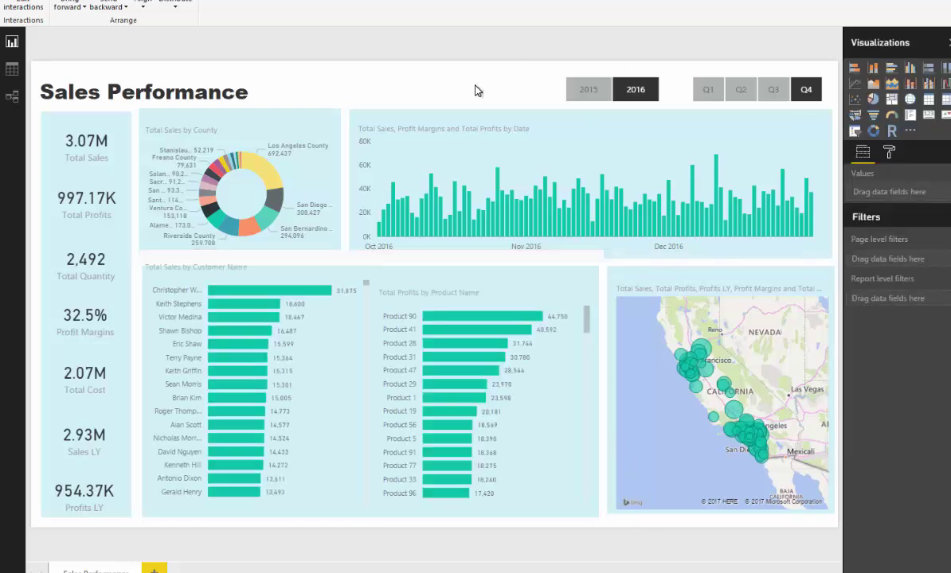
pyautogui.click(503, 291)
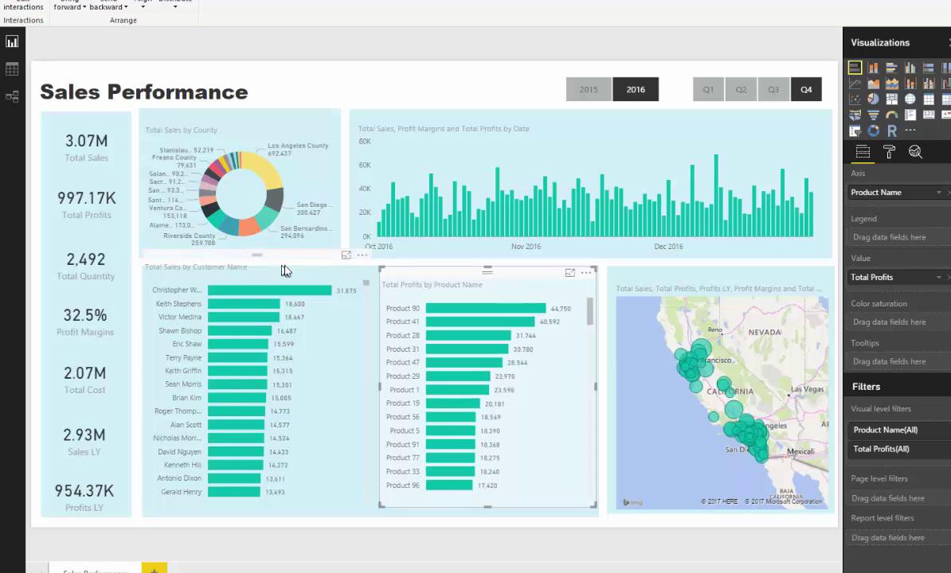
pyautogui.click(259, 256)
pyautogui.moveTo(372, 252); pyautogui.dragTo(372, 270)
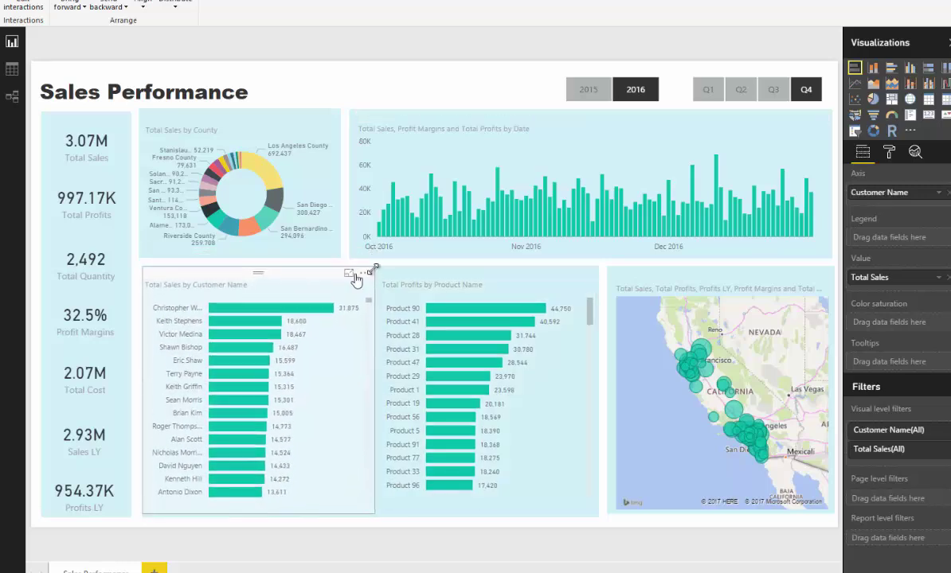
pyautogui.click(398, 519)
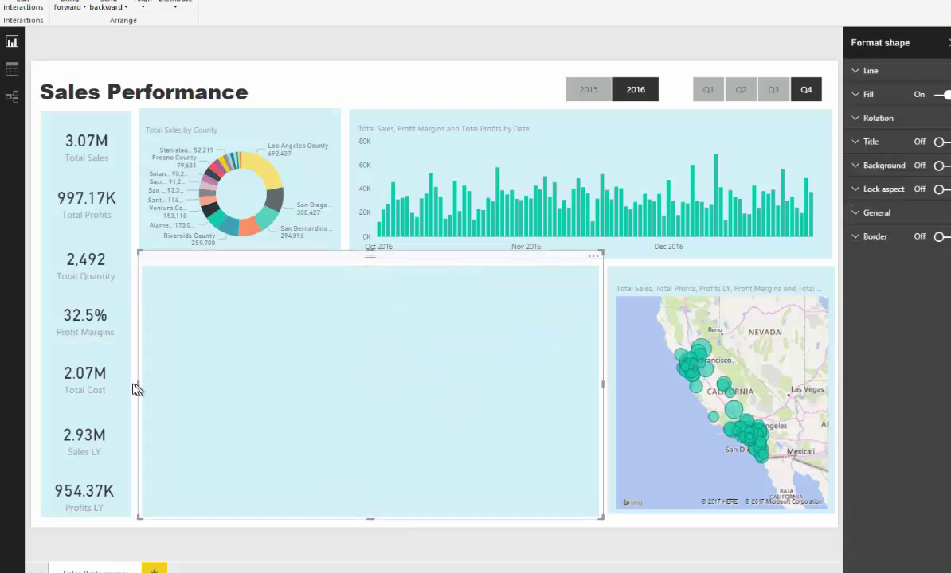
# Extend the map's rectangle bottom edge slightly and pull its right edge in to frame the map
pyautogui.click(402, 106)
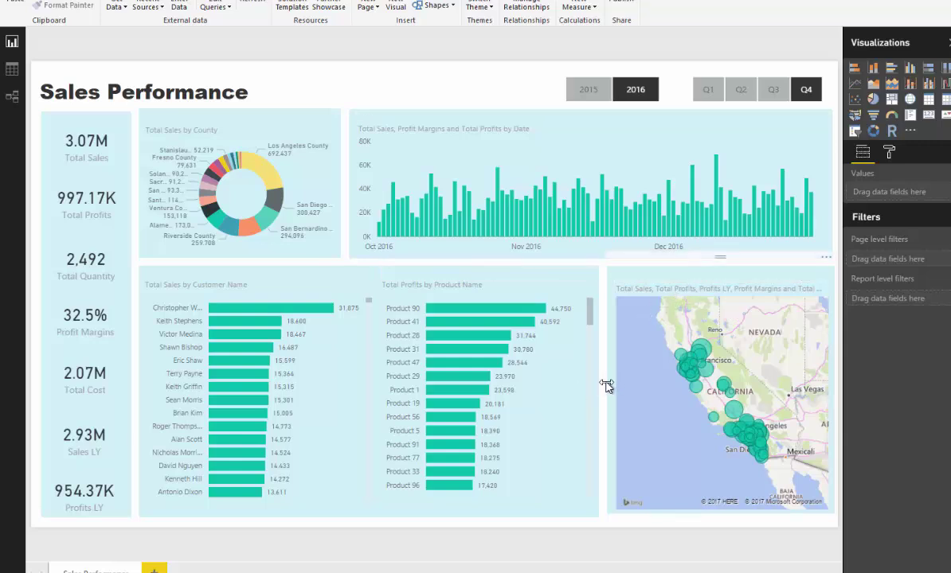
pyautogui.click(704, 470)
pyautogui.moveTo(720, 515); pyautogui.dragTo(726, 520)
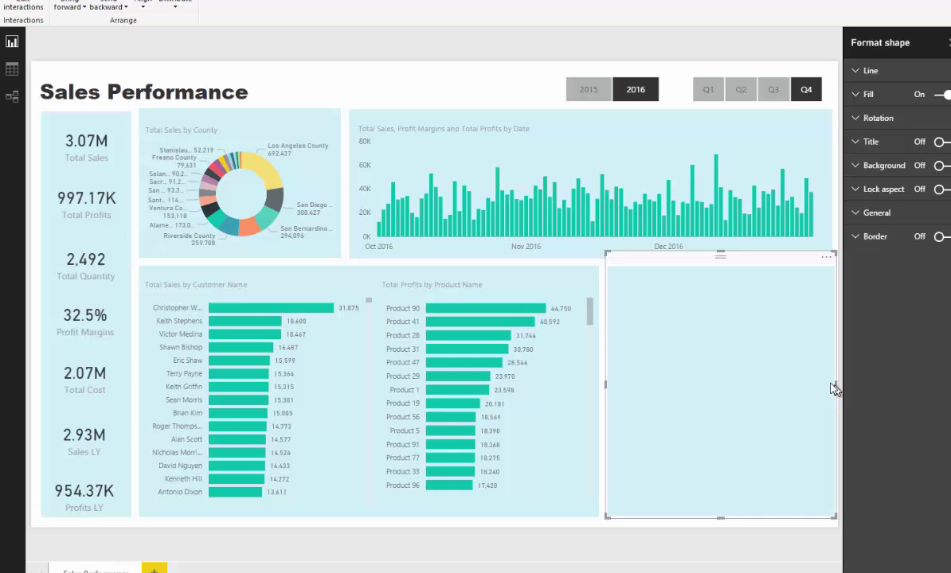
pyautogui.moveTo(834, 388); pyautogui.dragTo(832, 386)
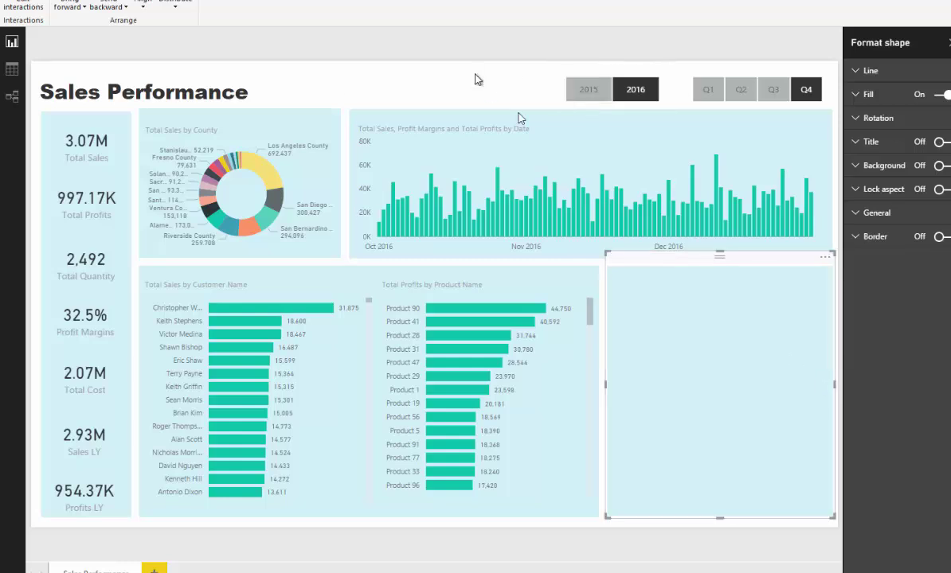
pyautogui.click(664, 281)
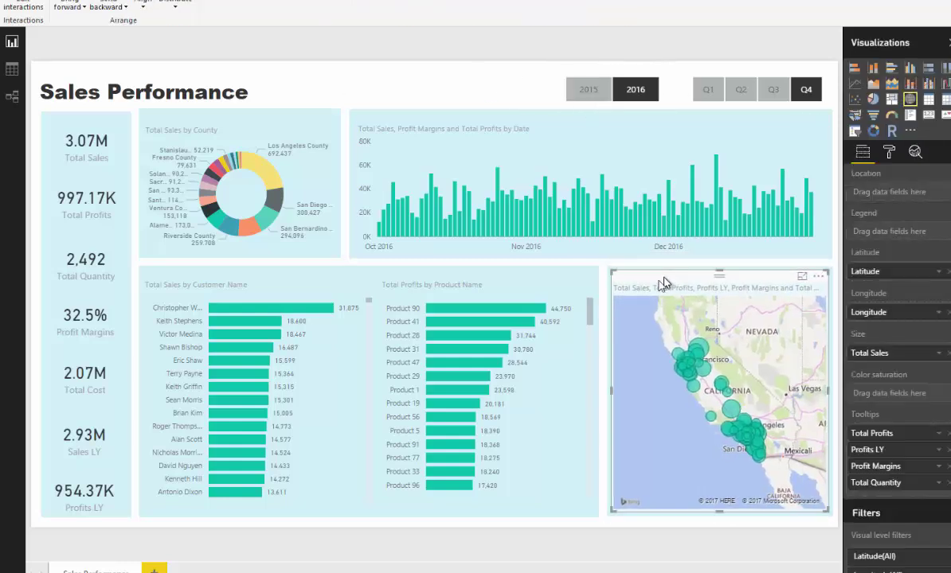
pyautogui.click(720, 515)
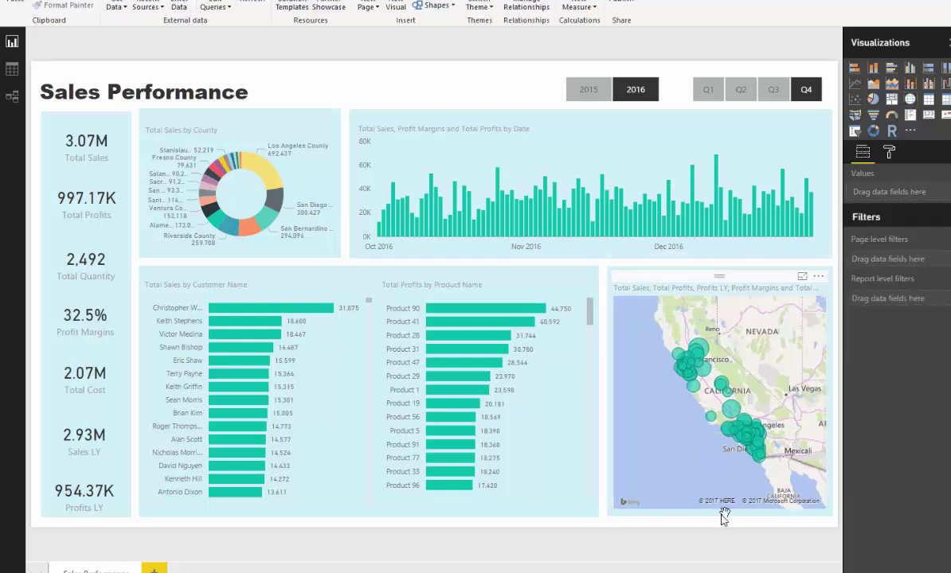
pyautogui.click(719, 515)
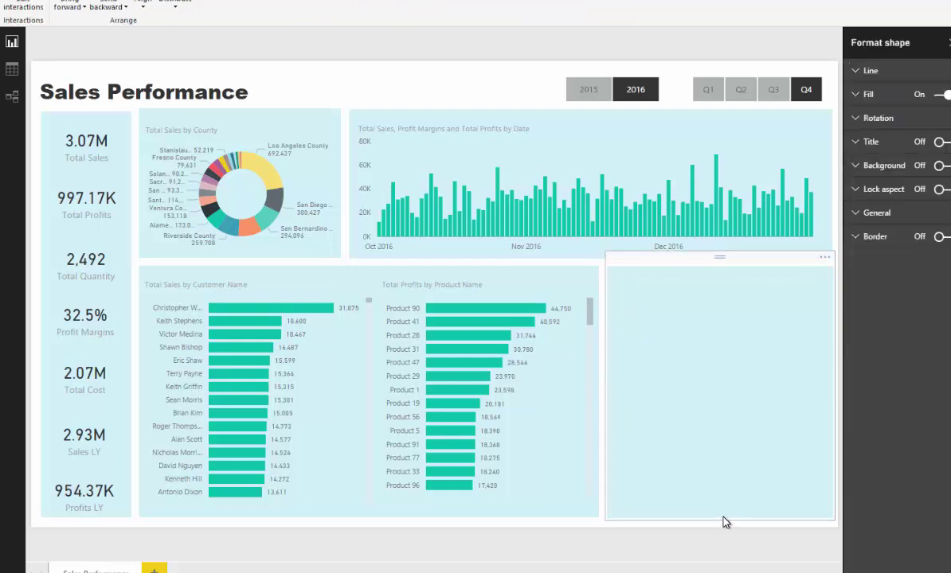
pyautogui.click(480, 86)
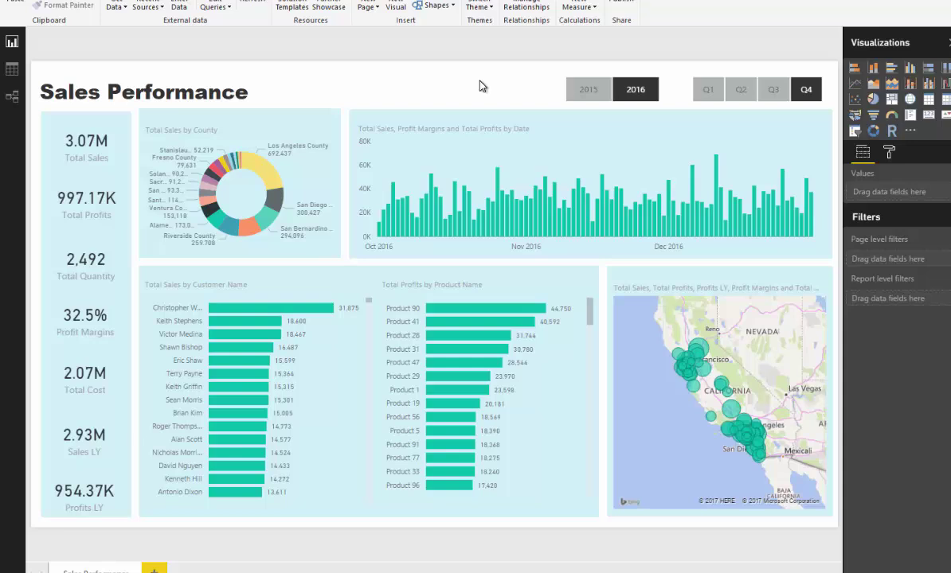
# Cross-filter the report by the San Bernardino, San Diego and Orange County slices, then clear it
pyautogui.moveTo(248, 187)
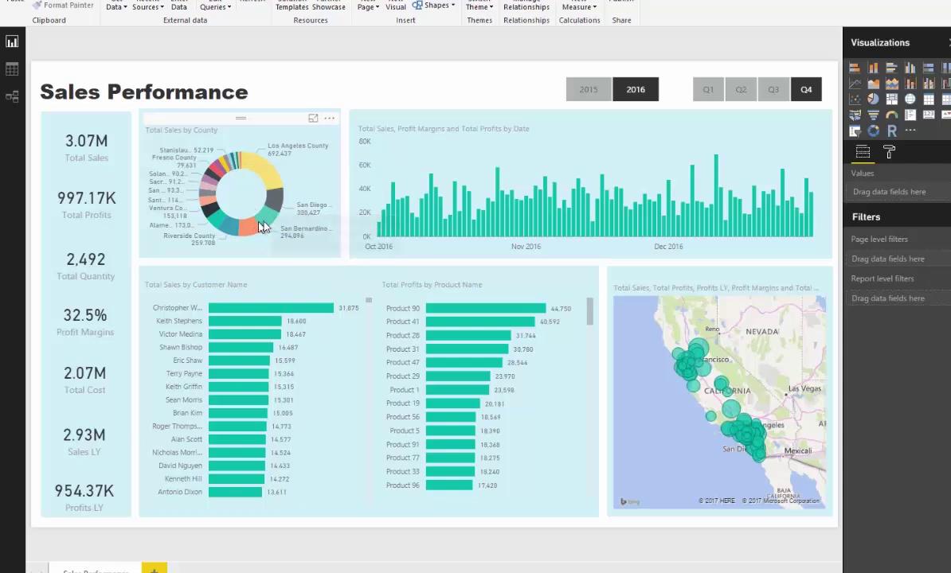
pyautogui.click(258, 209)
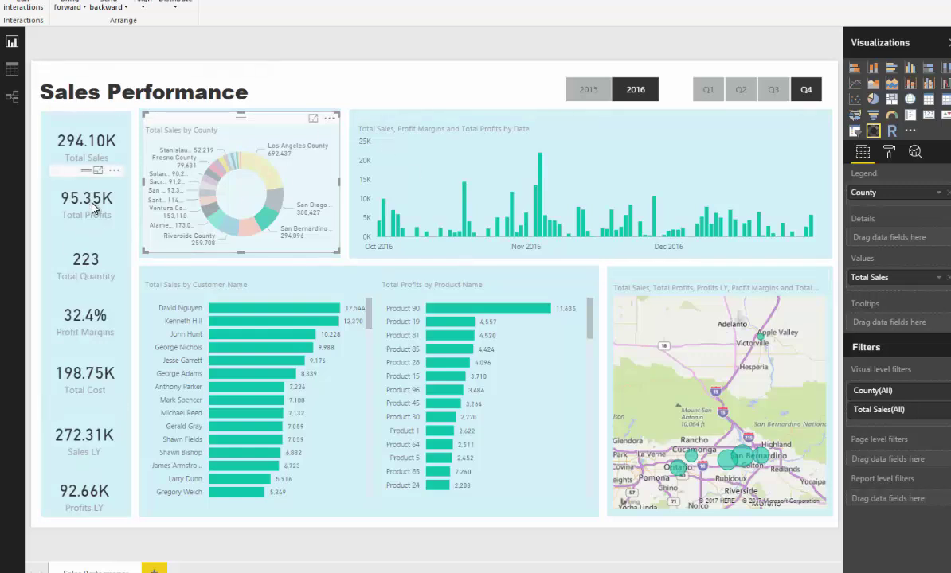
pyautogui.click(273, 200)
pyautogui.click(249, 228)
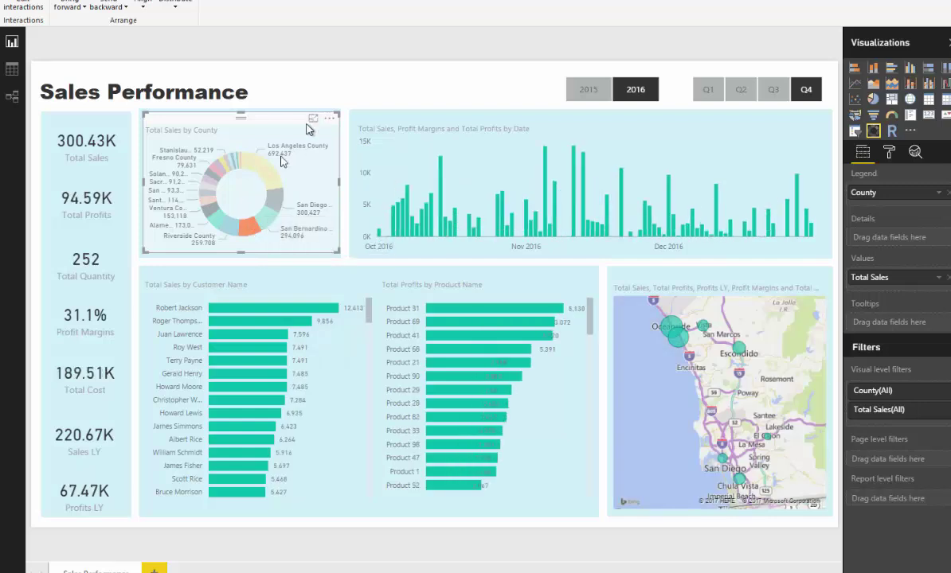
pyautogui.click(335, 98)
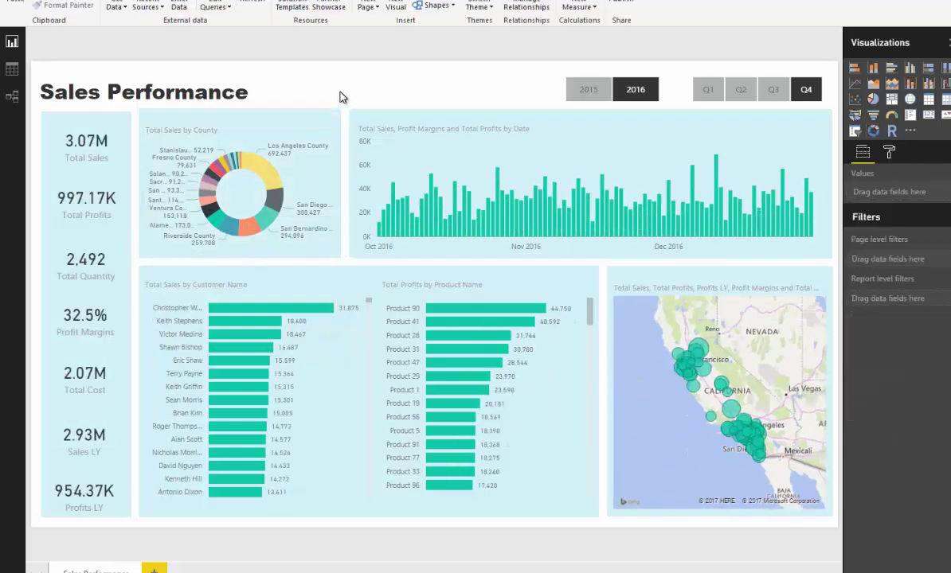
# Select the sales-by-date chart, the donut and the KPI background shape to check their zones
pyautogui.click(400, 118)
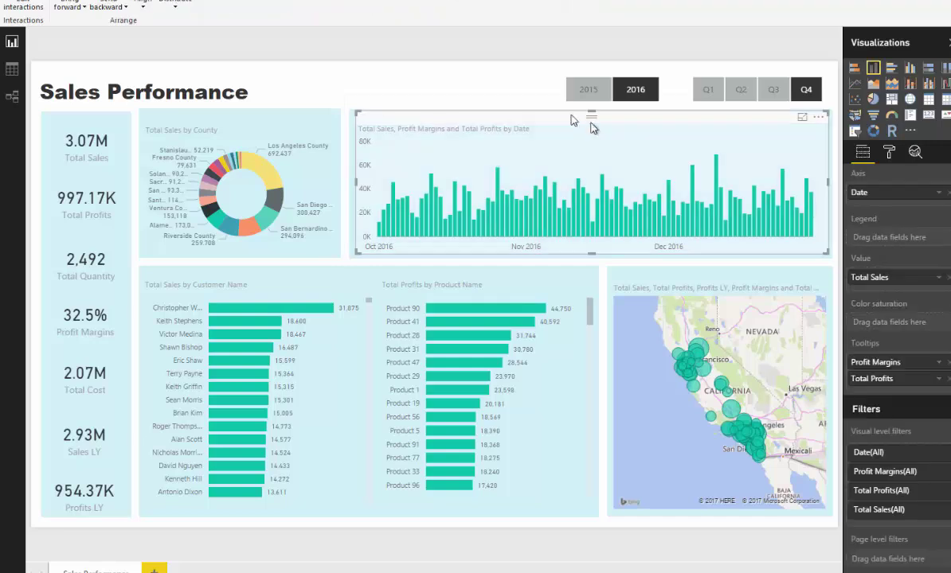
pyautogui.click(244, 121)
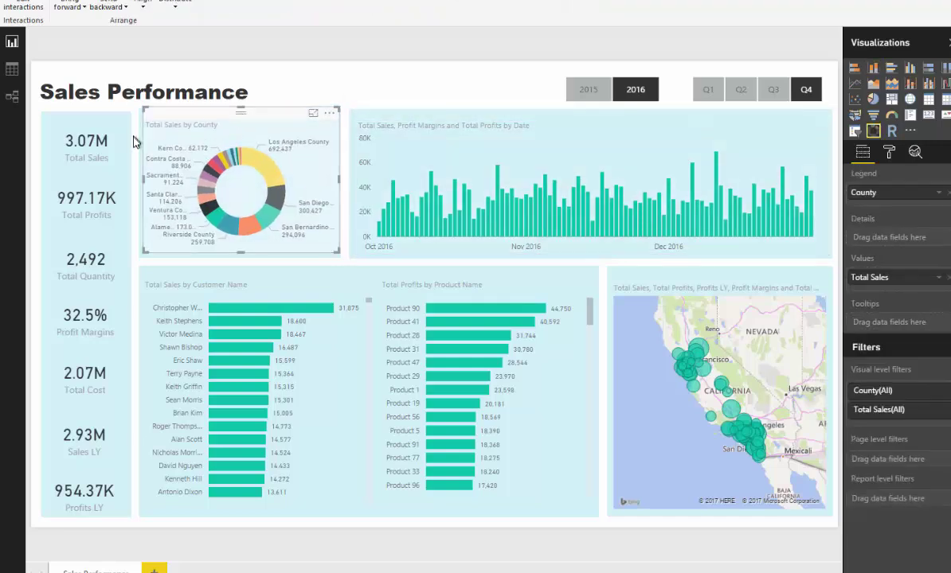
pyautogui.click(88, 112)
pyautogui.click(136, 297)
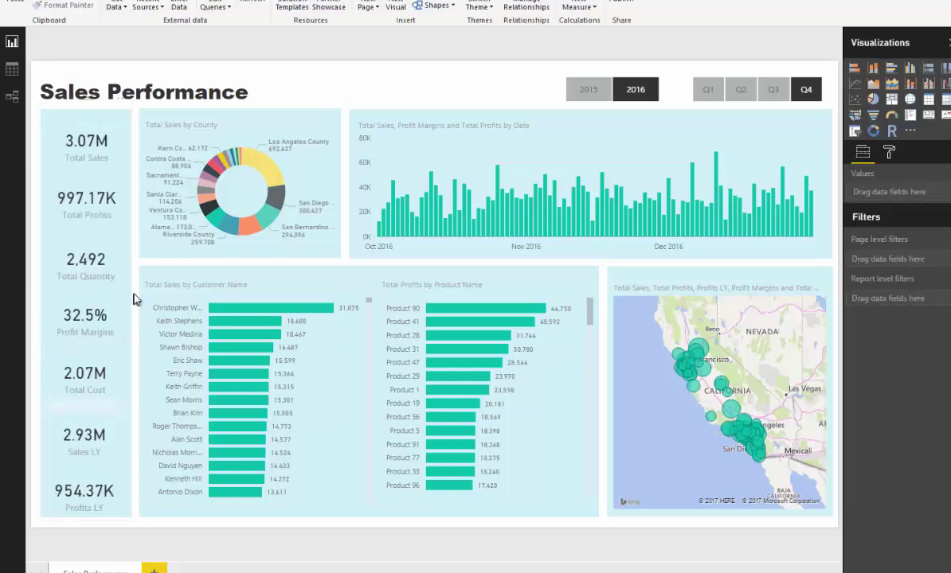
# Select the four background zones and change their fill from light blue to a lighter gray
pyautogui.click(124, 137)
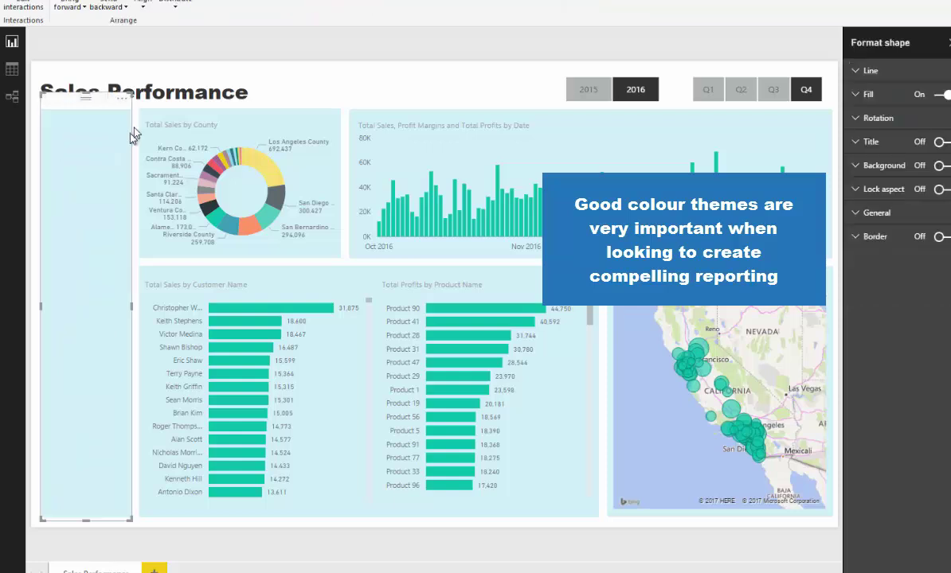
pyautogui.keyDown('ctrl'); pyautogui.click(185, 132); pyautogui.keyUp('ctrl')
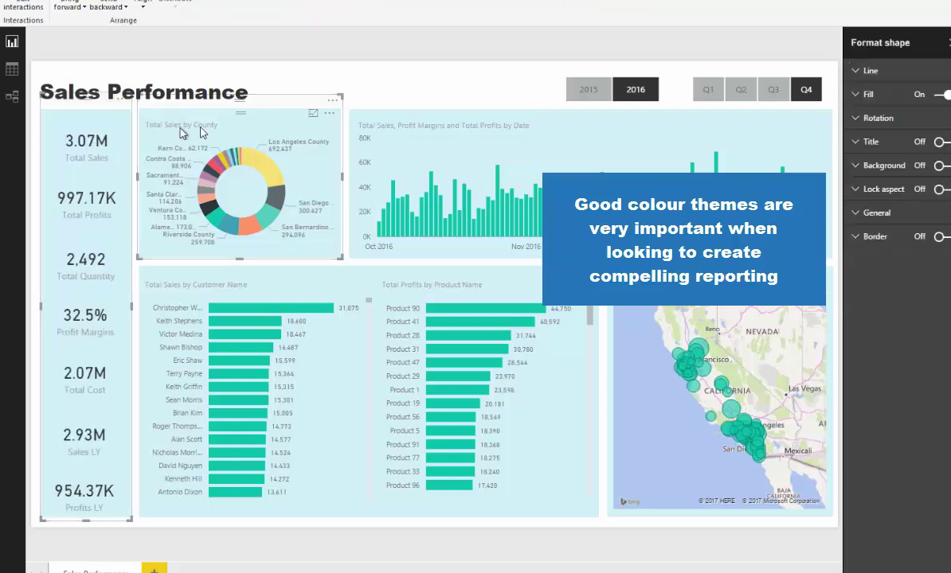
pyautogui.keyDown('ctrl'); pyautogui.click(348, 115); pyautogui.keyUp('ctrl')
pyautogui.keyDown('ctrl'); pyautogui.click(601, 281); pyautogui.keyUp('ctrl')
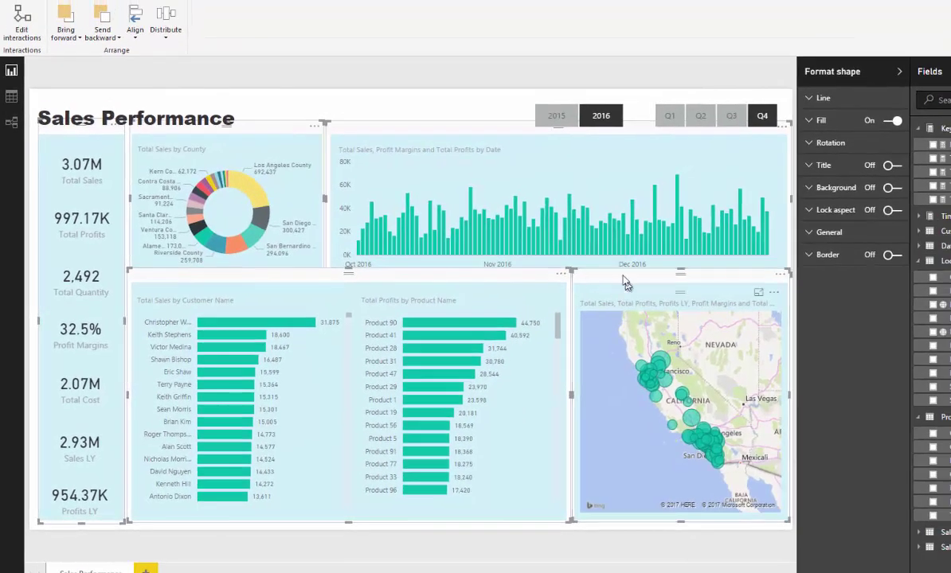
pyautogui.click(812, 122)
pyautogui.click(891, 143)
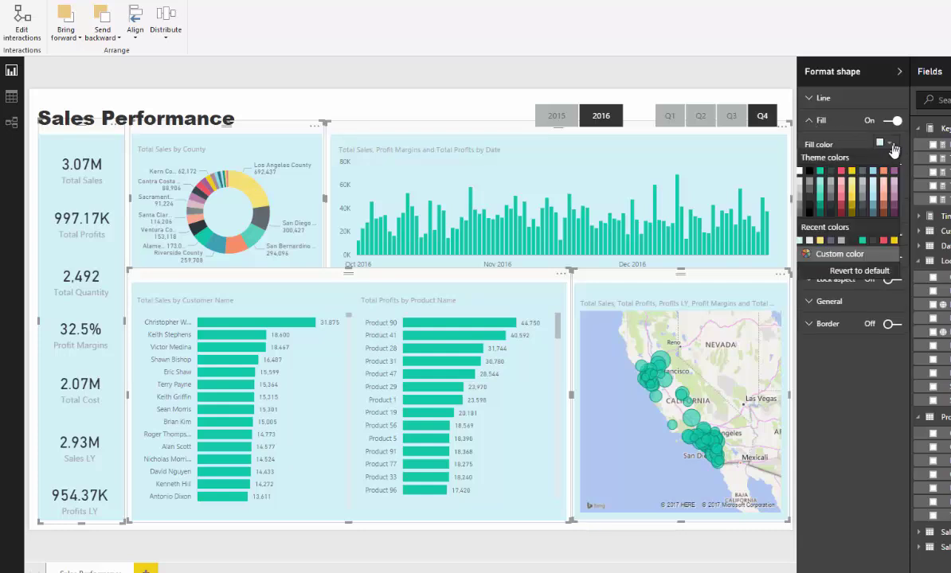
pyautogui.click(862, 184)
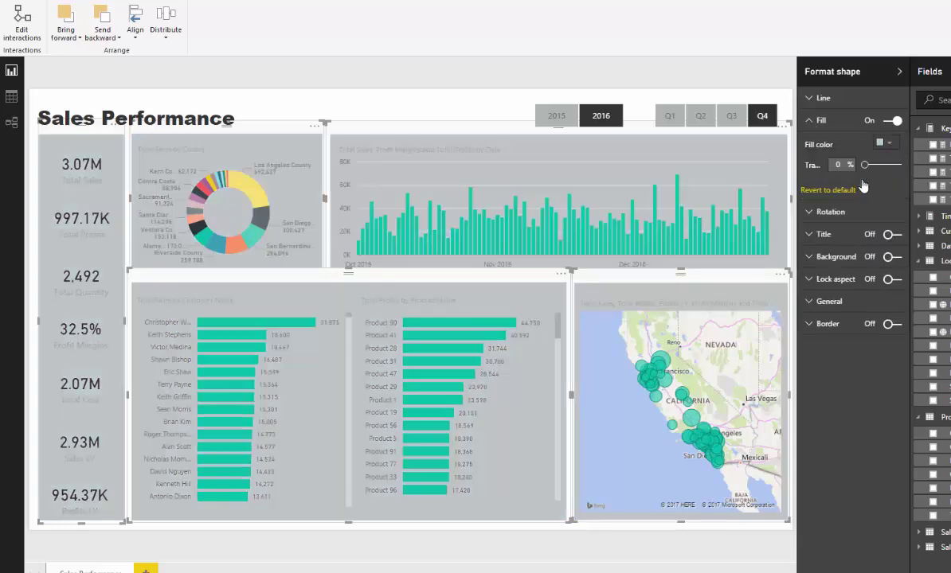
pyautogui.click(887, 145)
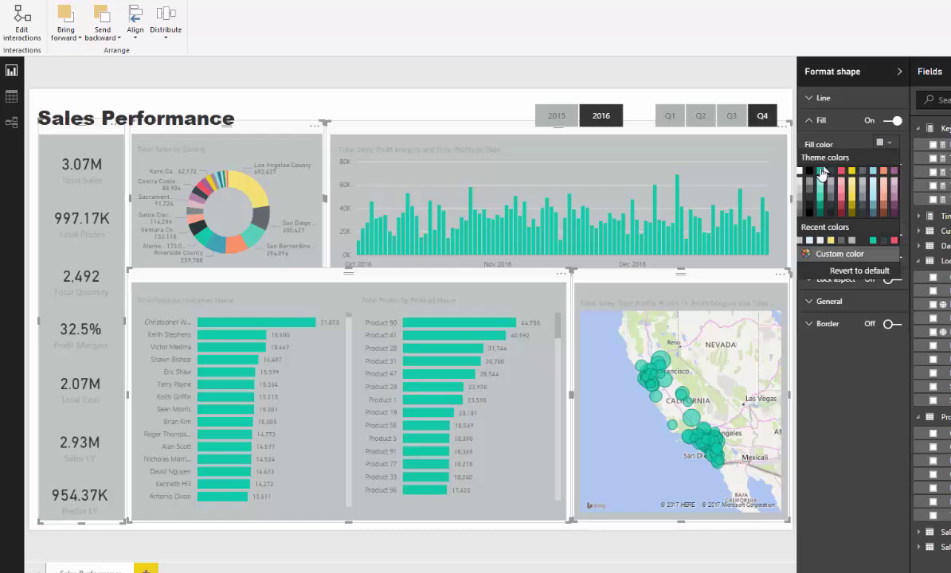
pyautogui.click(800, 184)
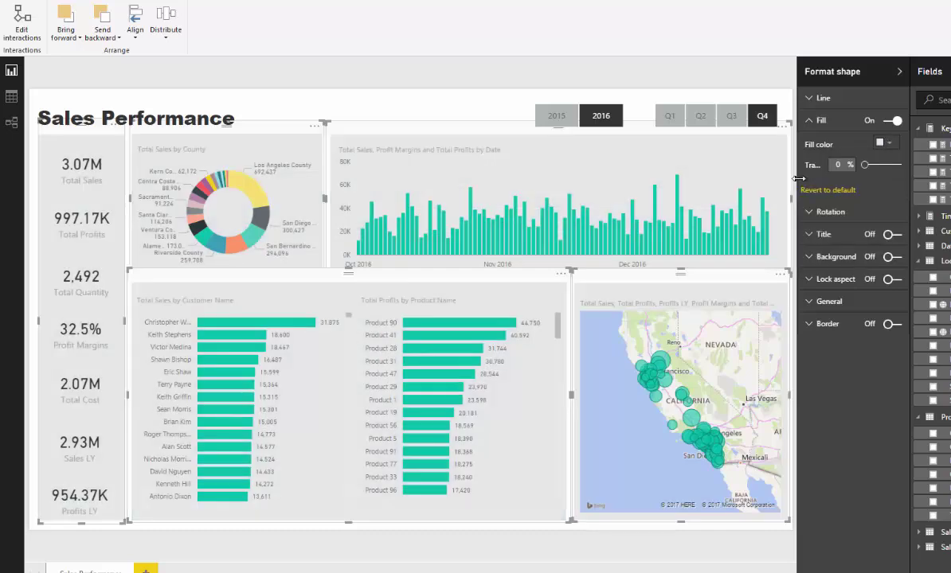
pyautogui.click(427, 103)
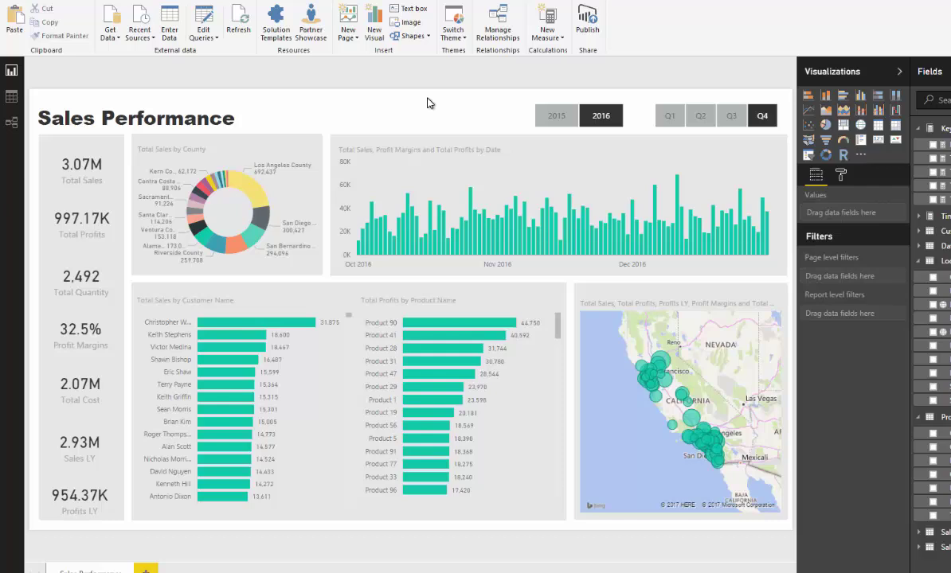
# Select all seven KPI cards, from Total Sales through Profits LY
pyautogui.click(86, 171)
pyautogui.keyDown('ctrl'); pyautogui.click(85, 225); pyautogui.keyUp('ctrl')
pyautogui.keyDown('ctrl'); pyautogui.click(84, 280); pyautogui.keyUp('ctrl')
pyautogui.keyDown('ctrl'); pyautogui.click(86, 339); pyautogui.keyUp('ctrl')
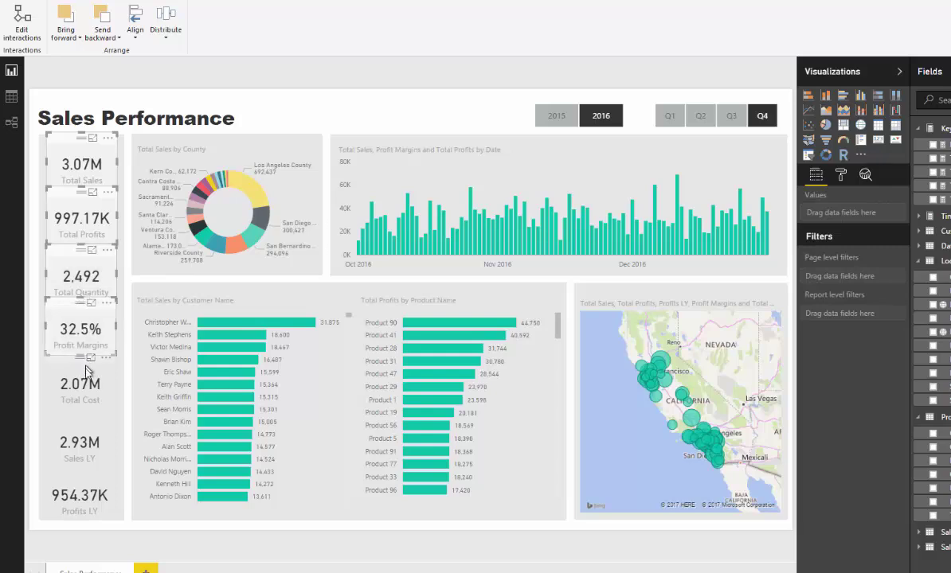
pyautogui.keyDown('ctrl'); pyautogui.click(86, 373); pyautogui.keyUp('ctrl')
pyautogui.keyDown('ctrl'); pyautogui.click(78, 418); pyautogui.keyUp('ctrl')
pyautogui.keyDown('ctrl'); pyautogui.click(75, 488); pyautogui.keyUp('ctrl')
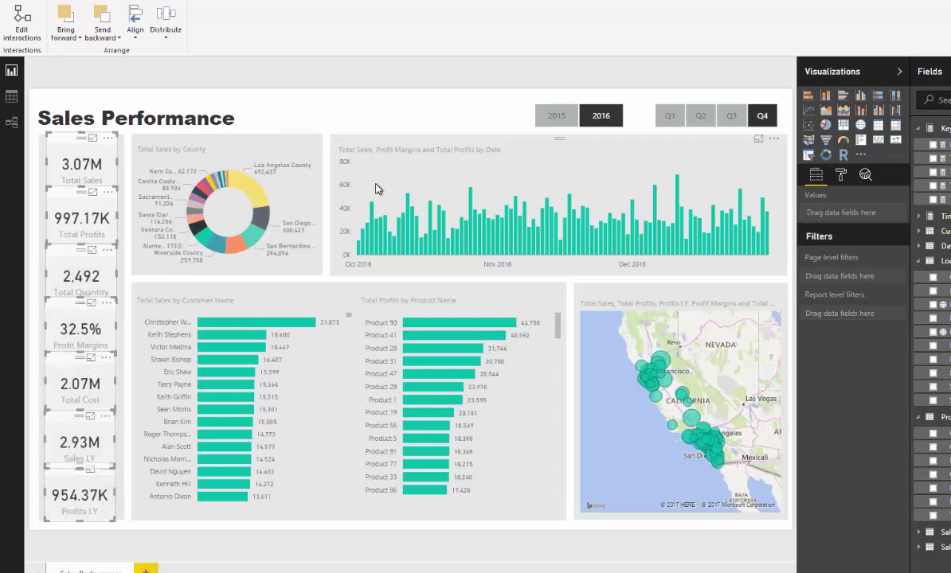
# Set the cards' data label colour to dark red
pyautogui.click(841, 175)
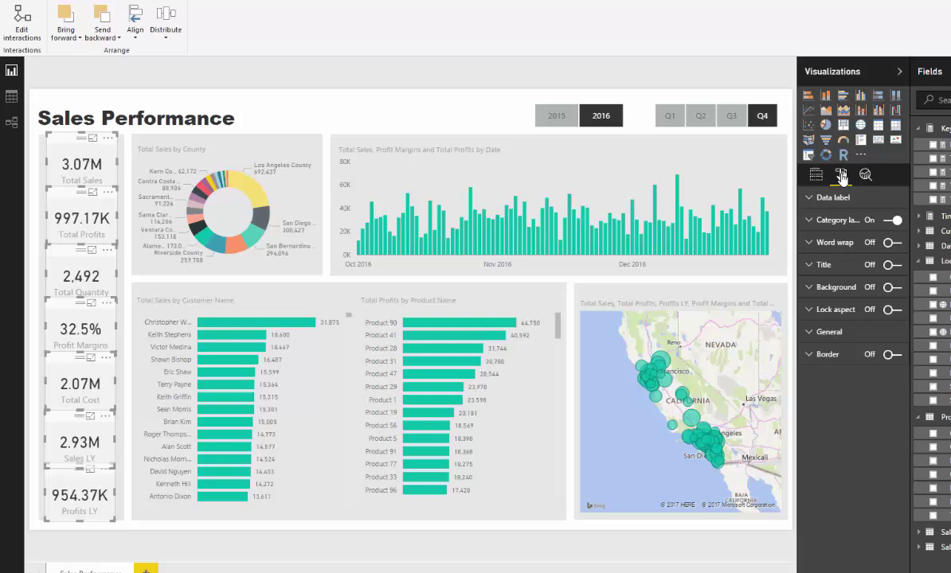
pyautogui.click(813, 204)
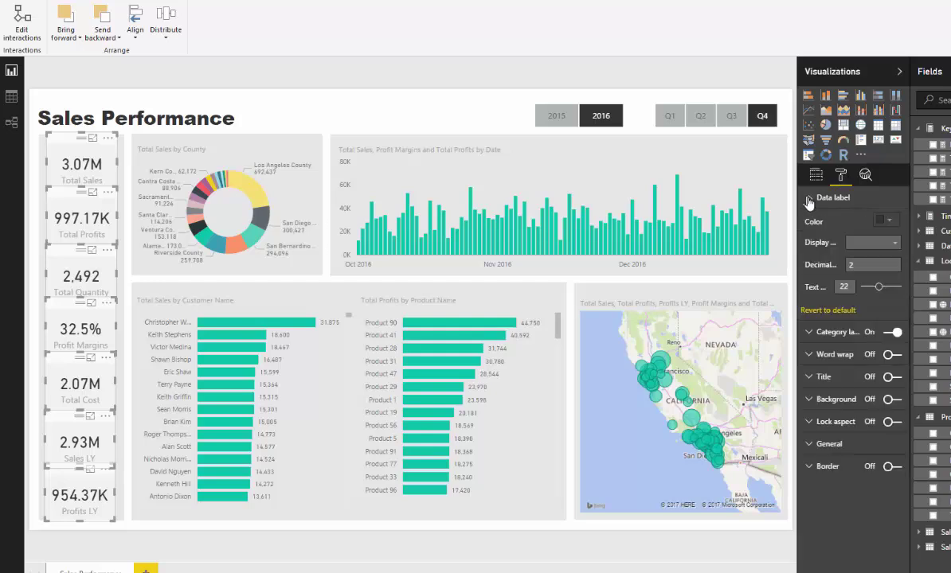
pyautogui.click(889, 223)
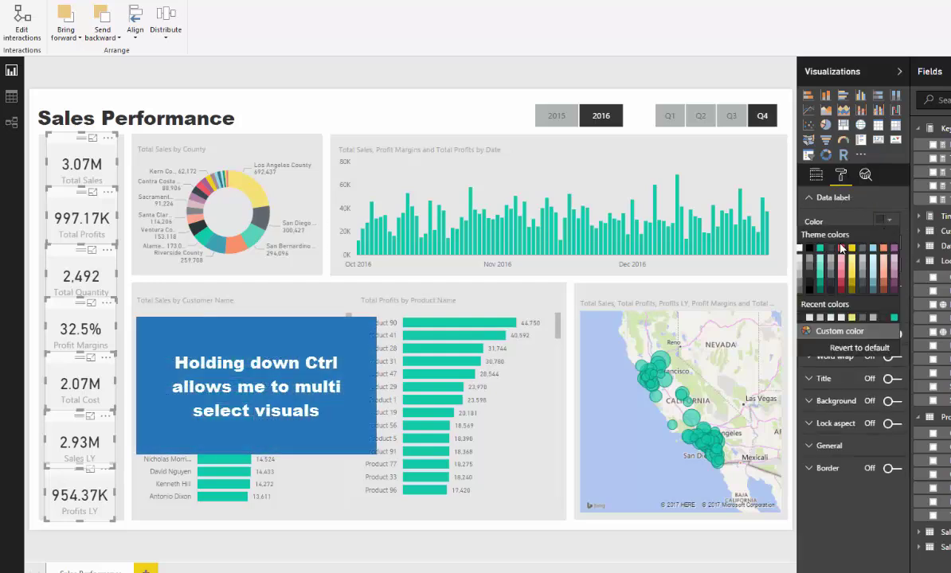
pyautogui.click(882, 249)
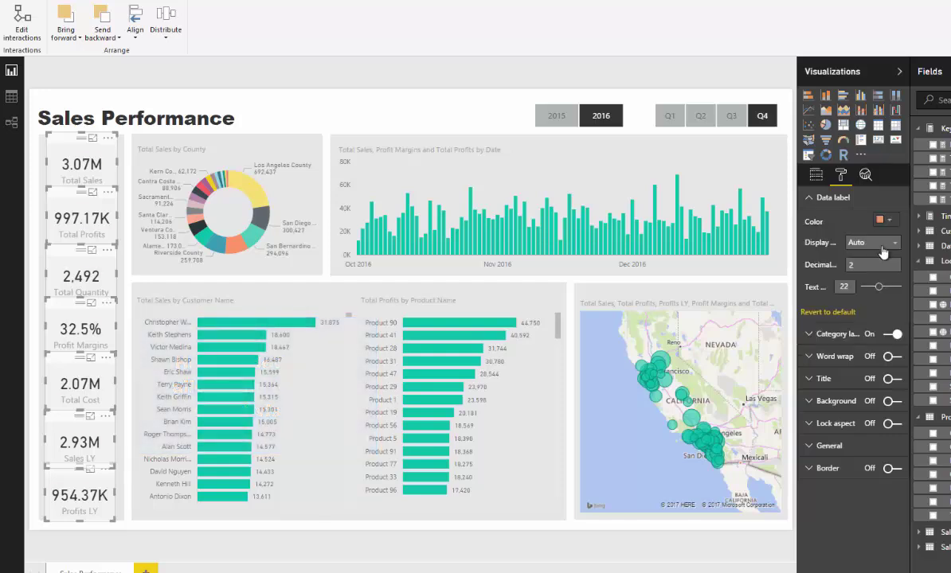
pyautogui.click(882, 223)
pyautogui.click(841, 292)
pyautogui.click(884, 222)
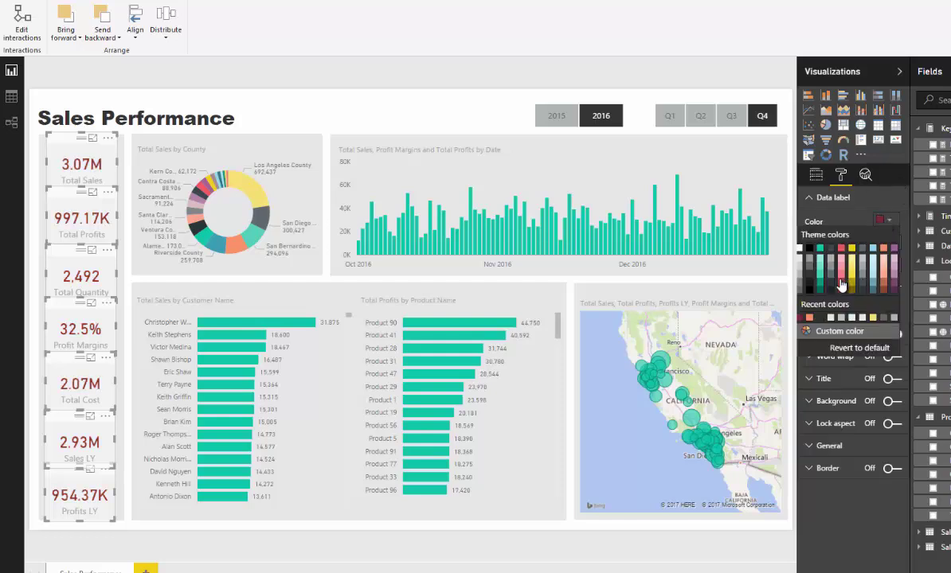
pyautogui.click(889, 218)
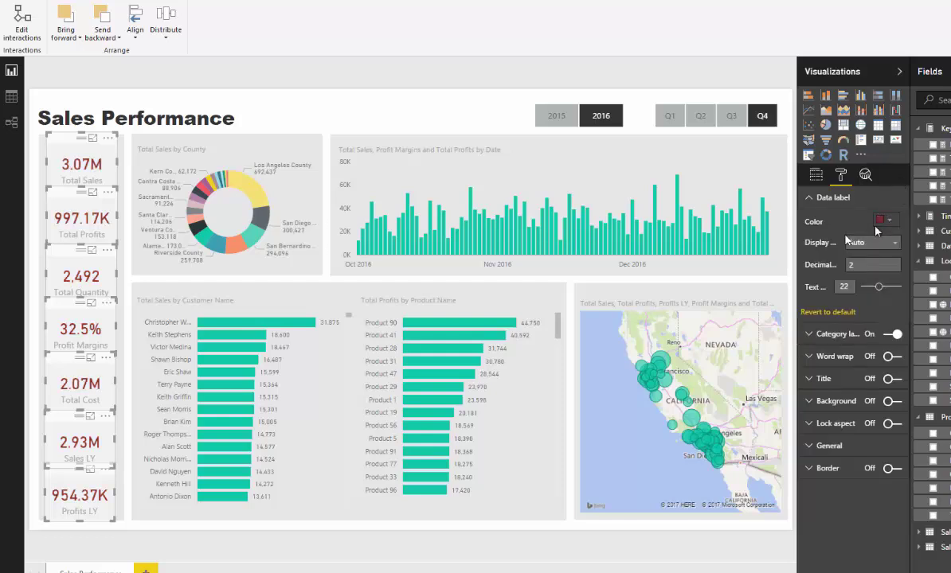
# Set the cards' category label colour to dark red
pyautogui.click(815, 335)
pyautogui.click(889, 379)
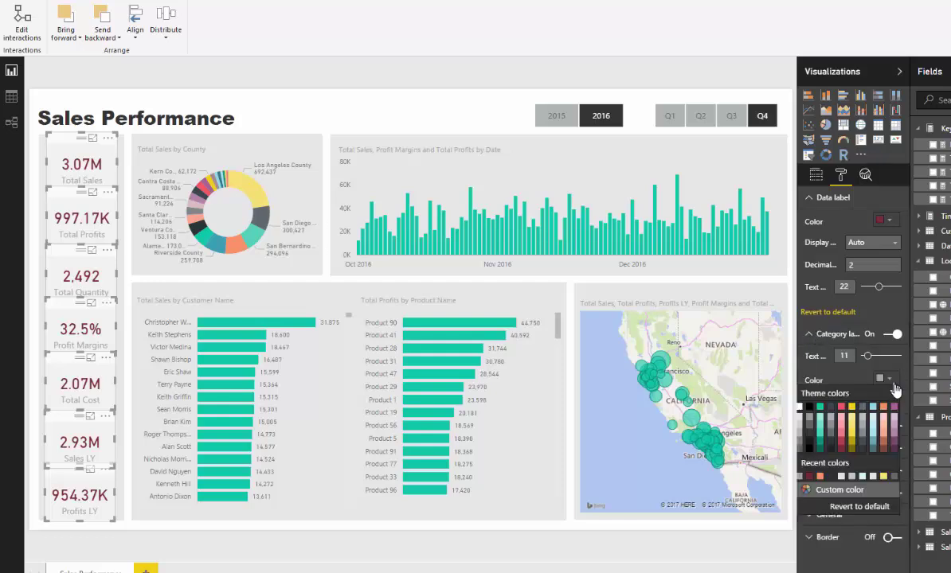
pyautogui.click(842, 450)
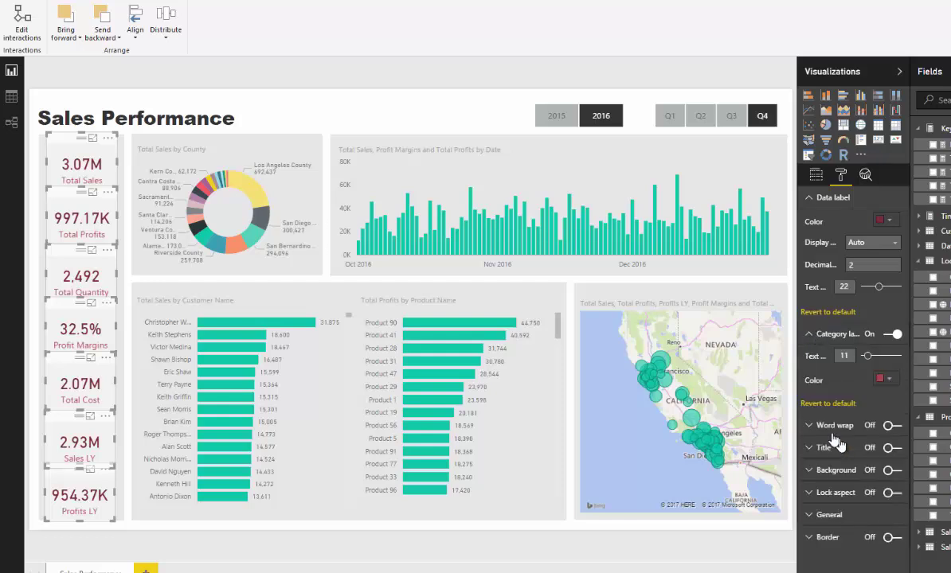
pyautogui.click(400, 107)
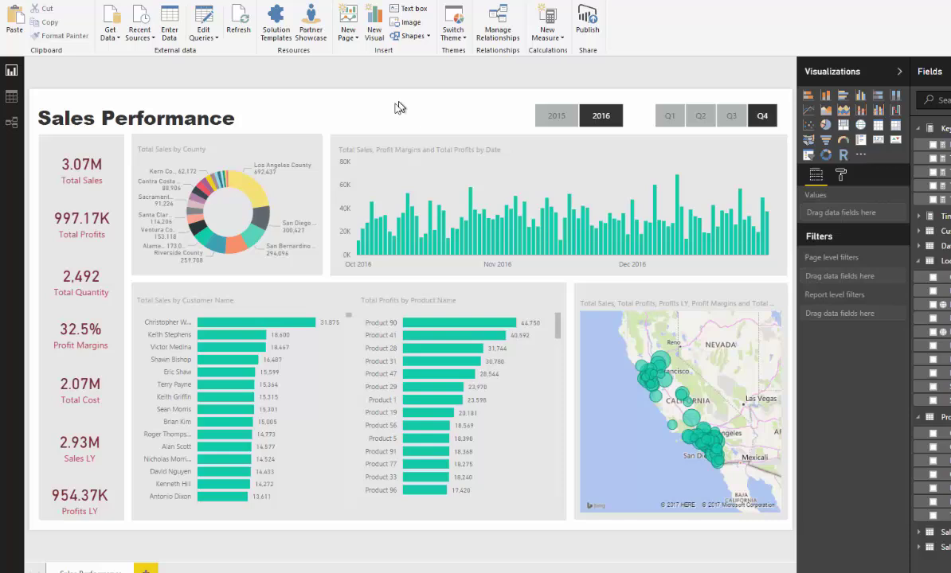
# Cross-filter by Product 90, then Product 41, then Los Angeles County, nudging the Customer Name chart up
pyautogui.click(503, 326)
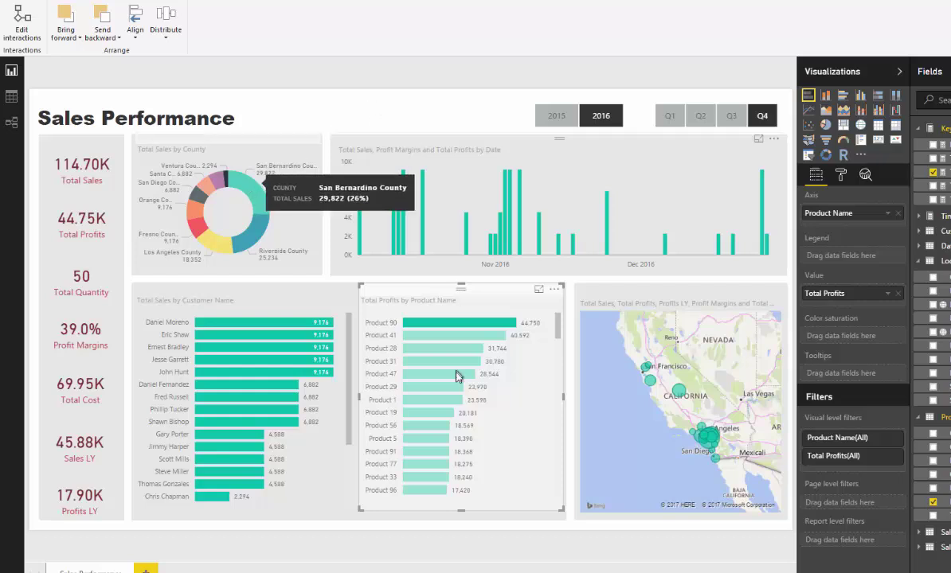
pyautogui.click(485, 328)
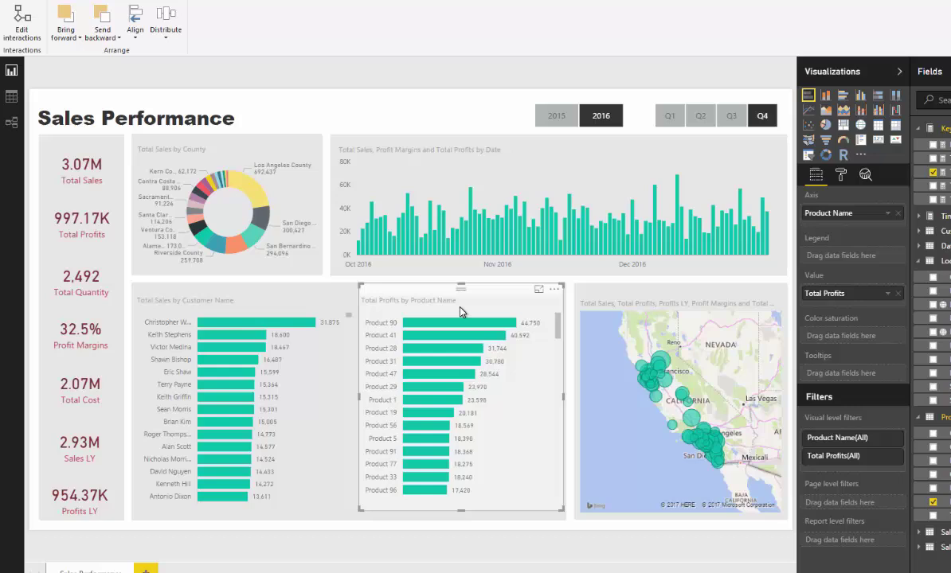
pyautogui.click(262, 287)
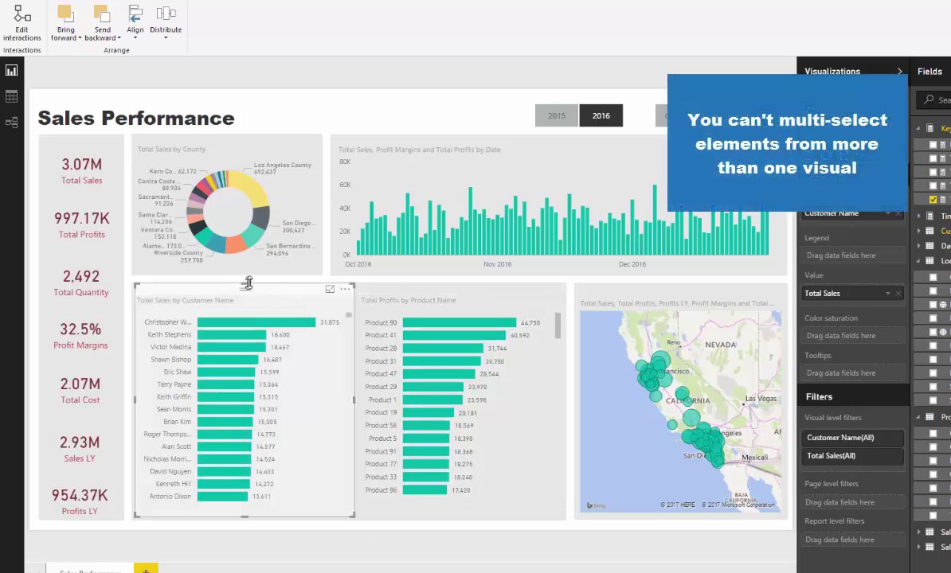
pyautogui.moveTo(248, 284); pyautogui.dragTo(250, 280)
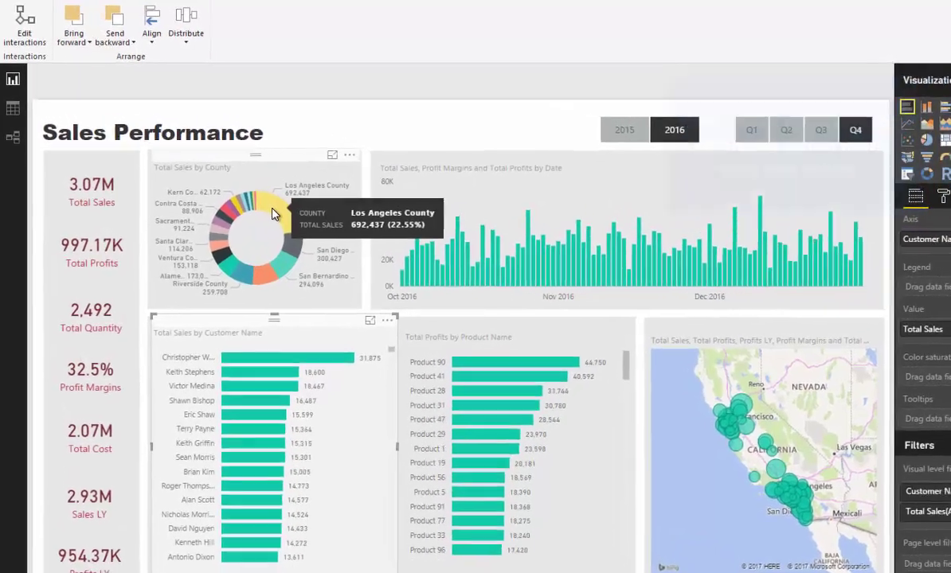
pyautogui.click(493, 365)
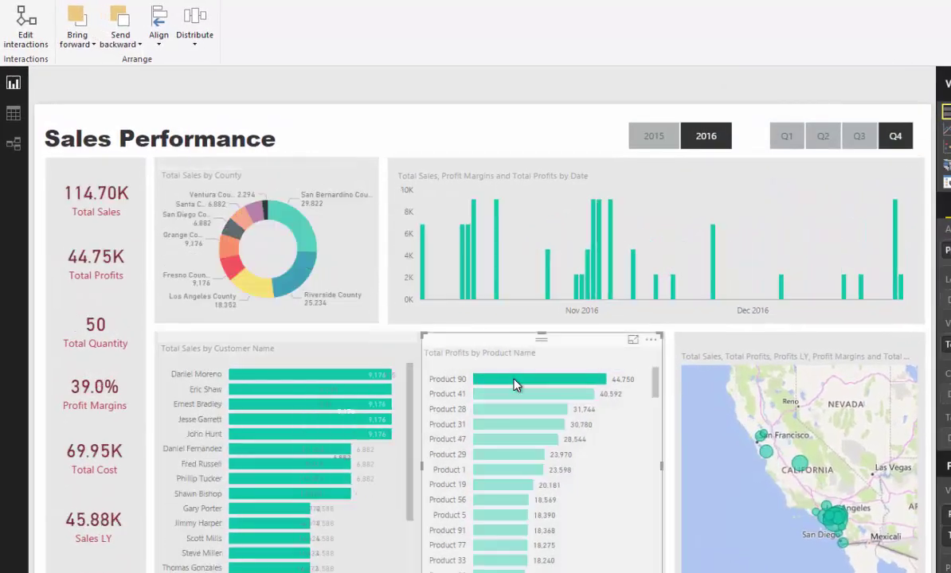
pyautogui.click(531, 395)
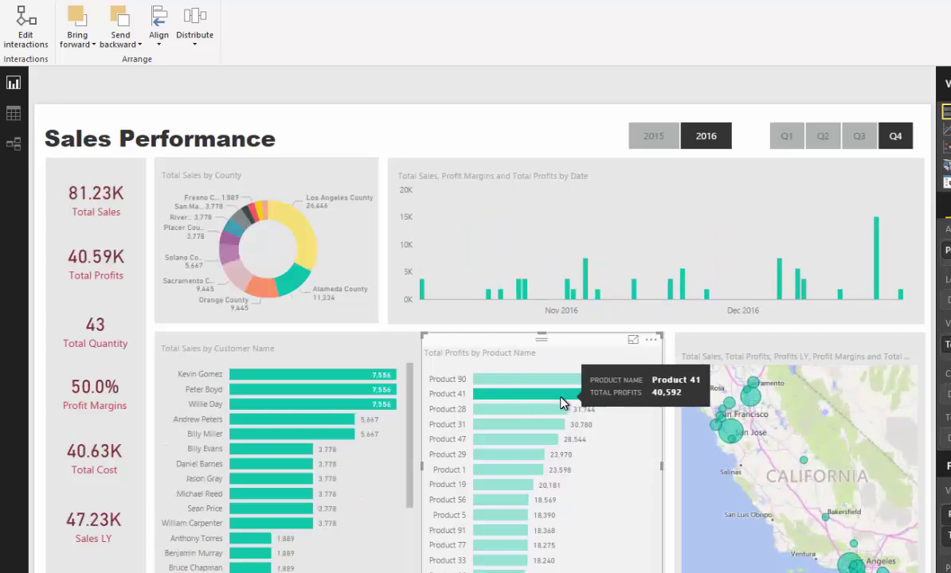
pyautogui.click(303, 227)
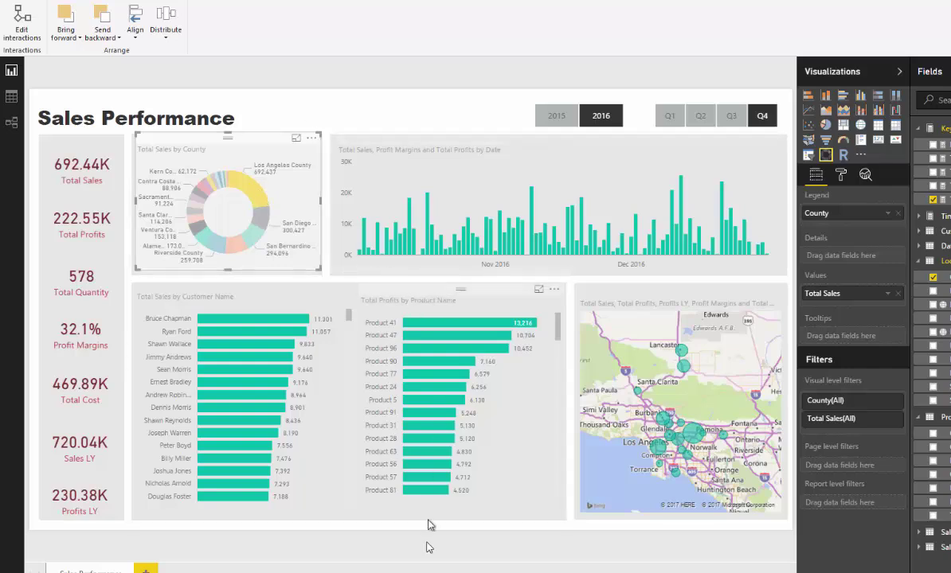
# Move the year slicer slightly left and widen it toward the left
pyautogui.click(545, 94)
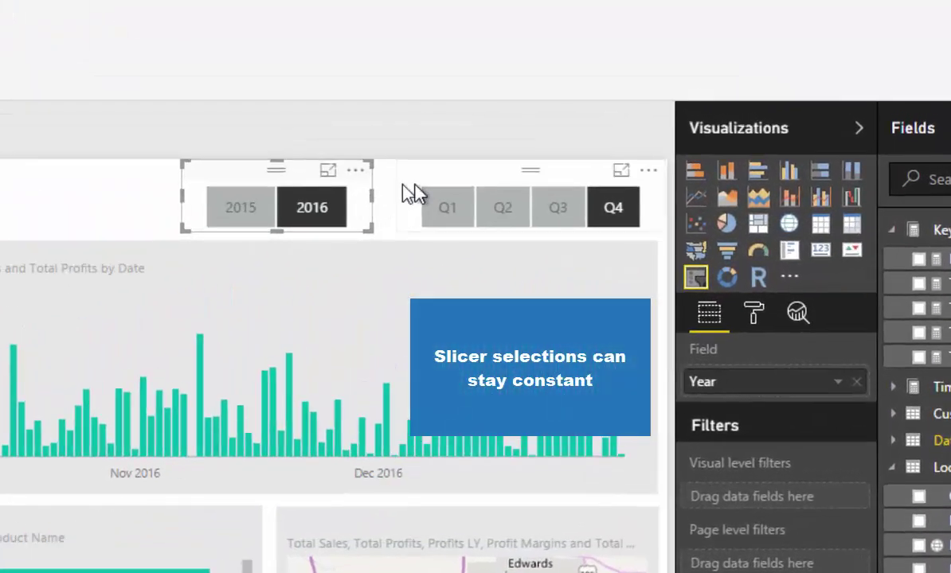
pyautogui.moveTo(237, 179); pyautogui.dragTo(207, 180)
pyautogui.moveTo(157, 196); pyautogui.dragTo(112, 197)
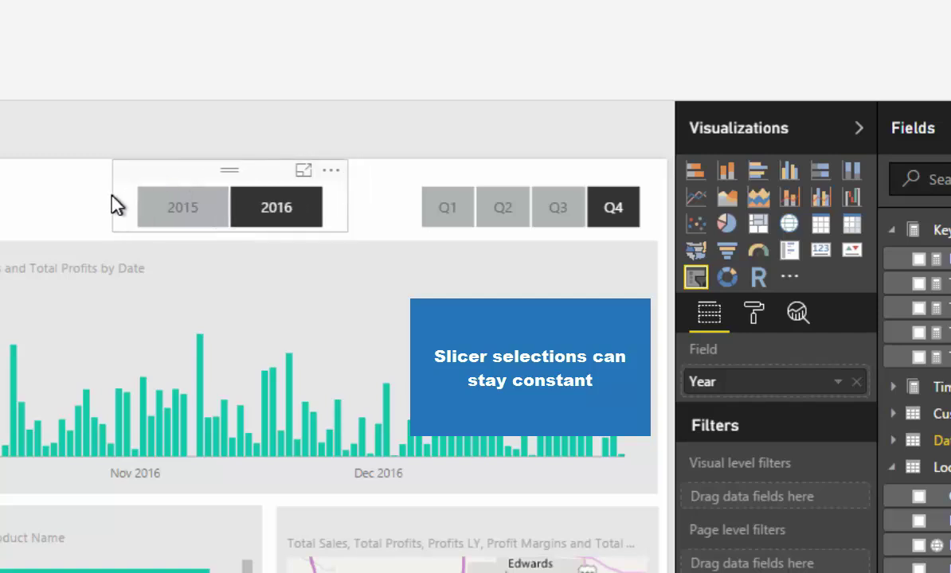
# Set the year slicer to 2015 and cross-filter to Los Angeles County and Product 61
pyautogui.click(202, 211)
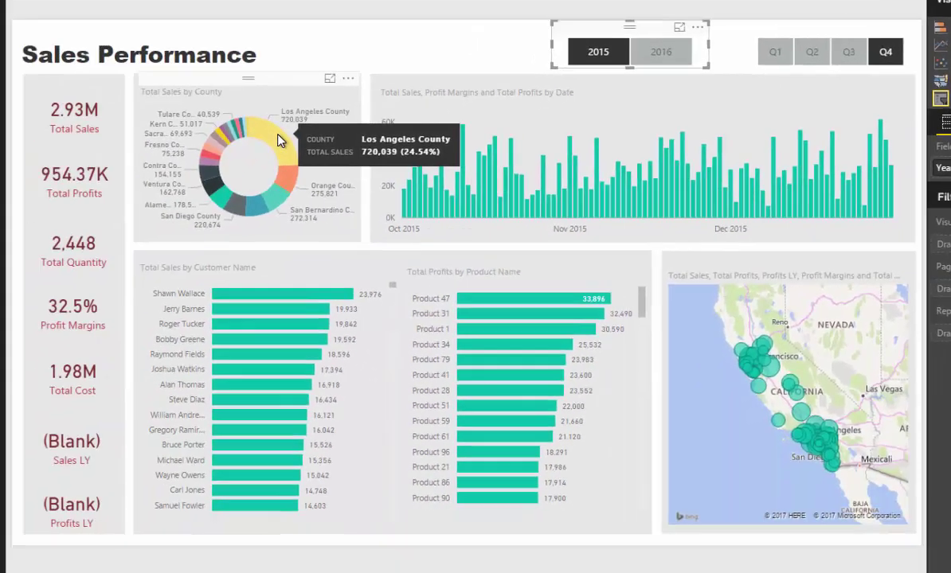
pyautogui.click(279, 140)
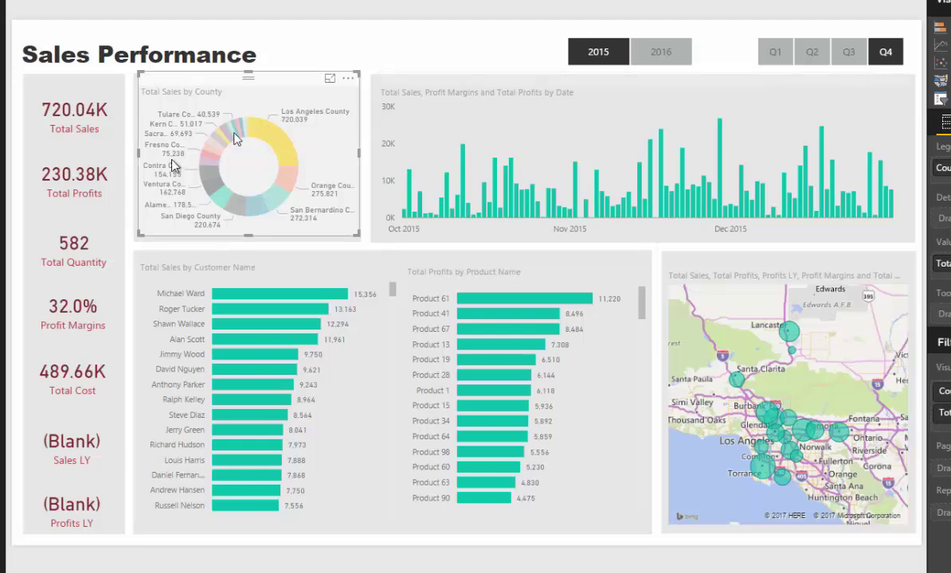
pyautogui.click(556, 301)
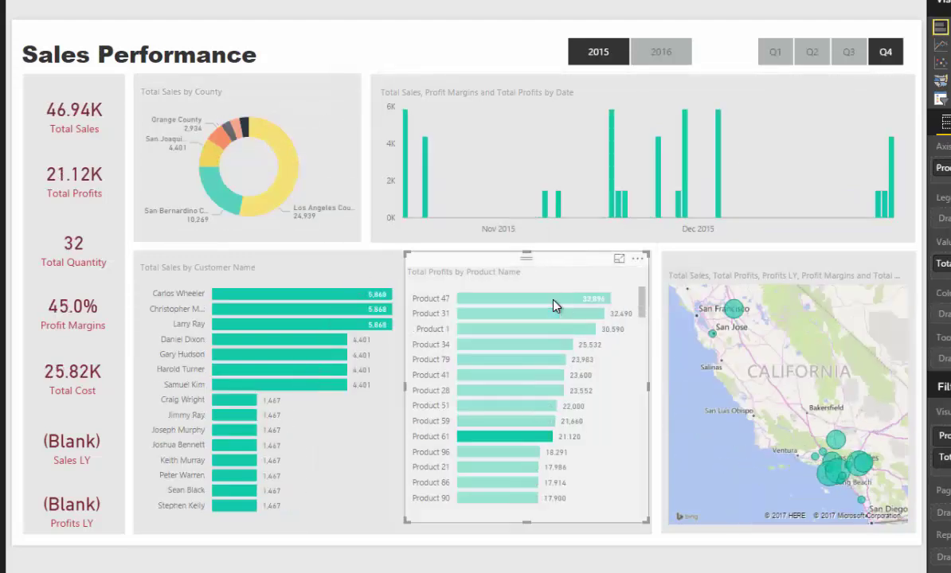